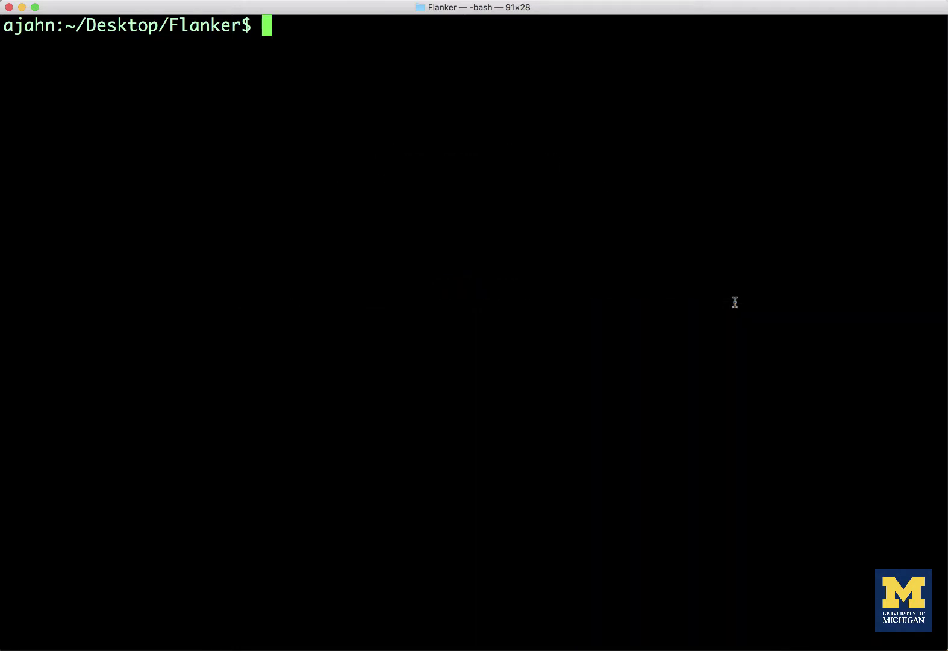
Step: Copy the whole make_Timings.sh script from GitHub, from #!/bin/bash through done
{"action": "key", "text": "super+Tab"}
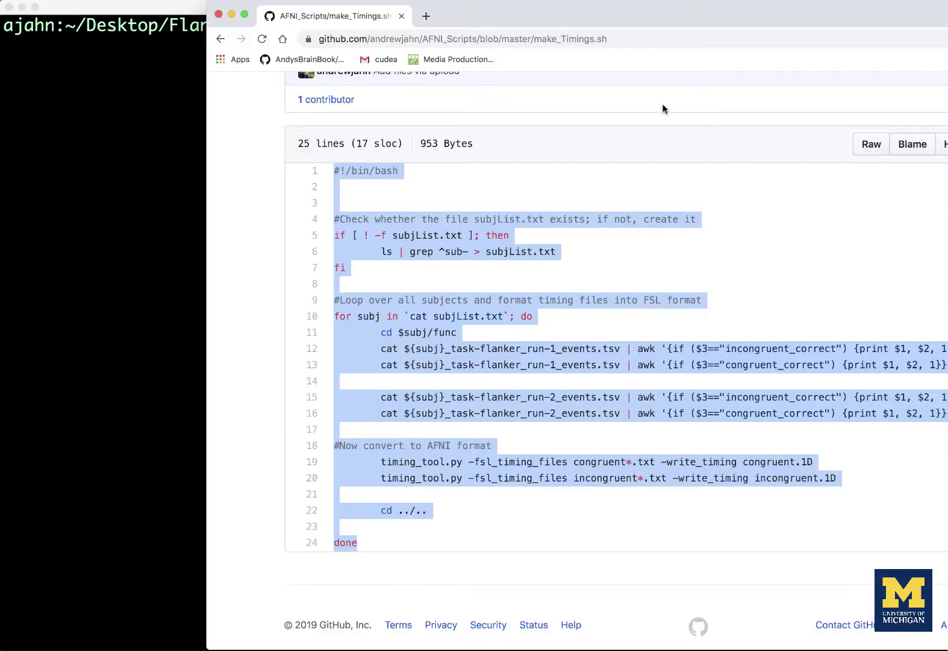
{"action": "left_click", "coordinate": [543, 34]}
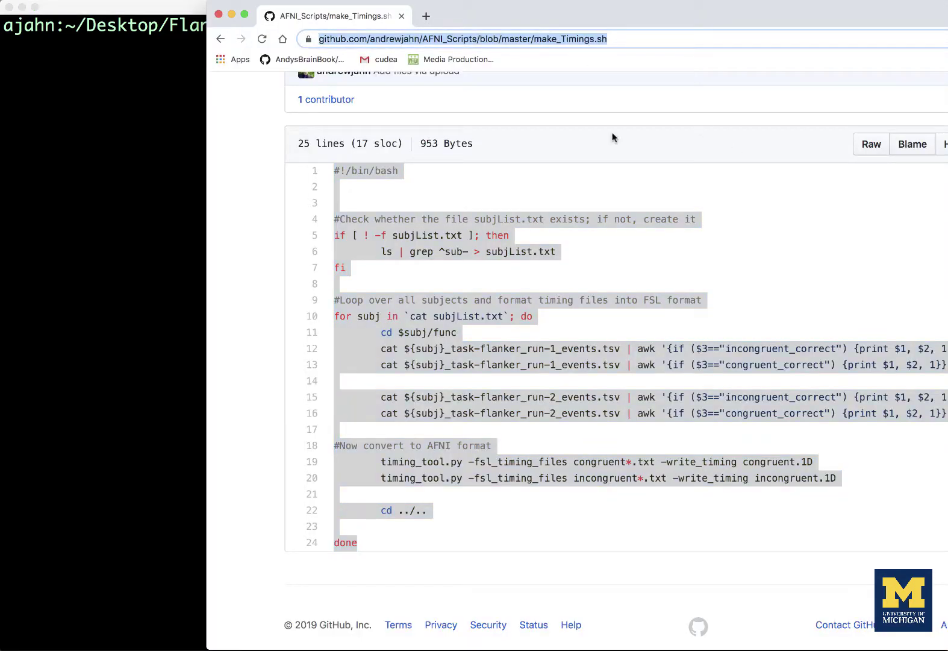
{"action": "left_click", "coordinate": [547, 325]}
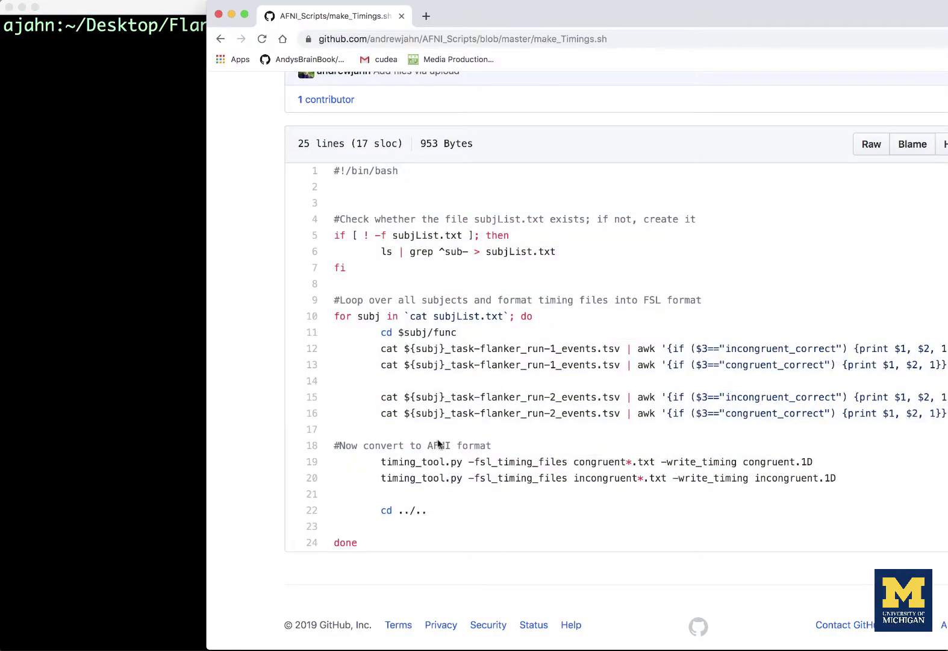
{"action": "left_click_drag", "start_coordinate": [363, 543], "coordinate": [317, 175]}
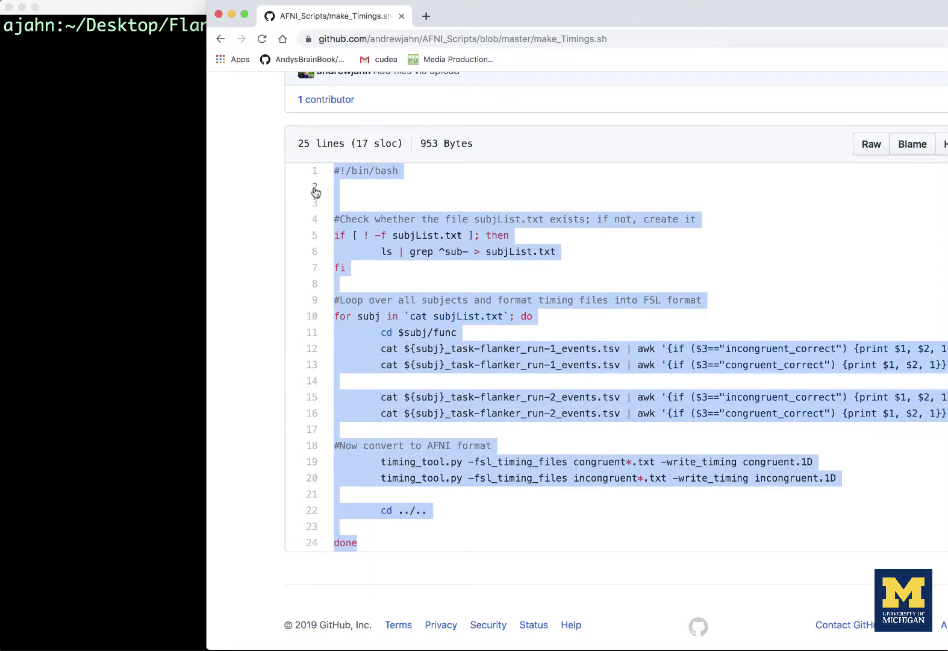
{"action": "left_click", "coordinate": [171, 180]}
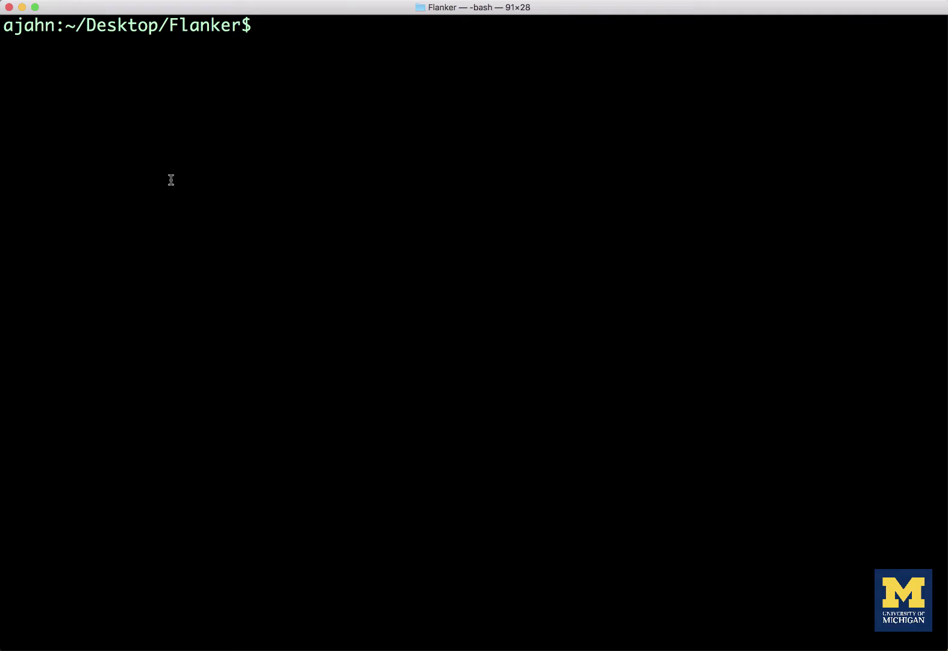
Step: Run the pasted timing script and display sub-08/func/incongruent.1D onset times
{"action": "key", "text": "super+v"}
{"action": "key", "text": "Return"}
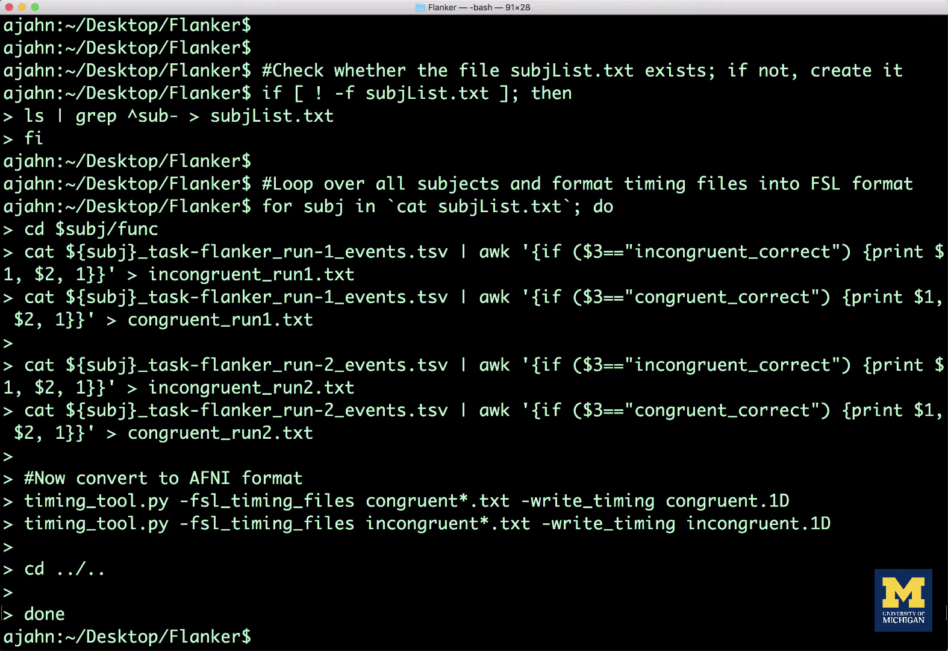
{"action": "type", "text": "cat sub-08/func/inco"}
{"action": "key", "text": "Tab"}
{"action": "type", "text": ".1D"}
{"action": "key", "text": "Return"}
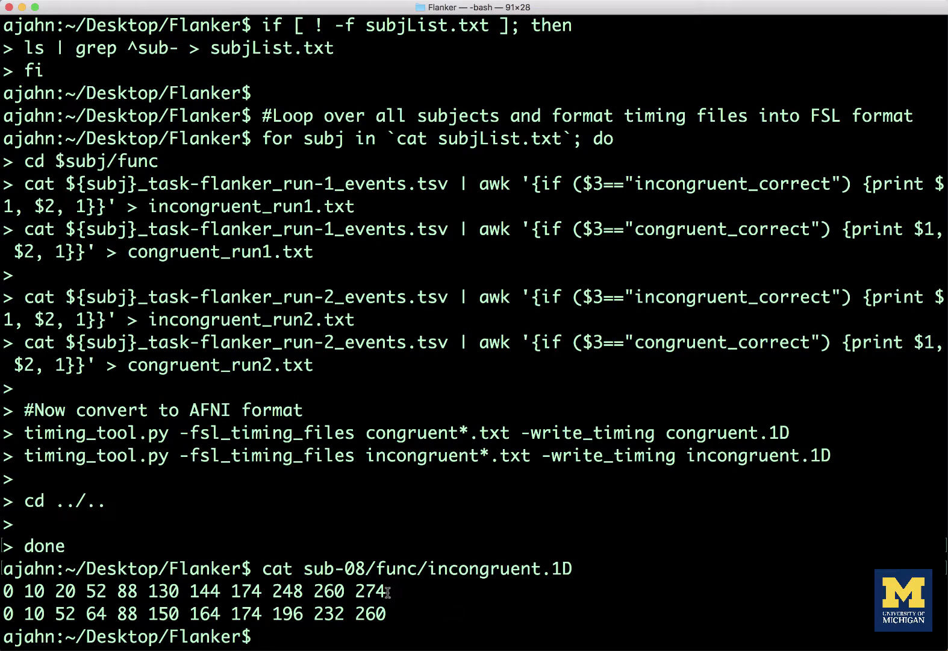
{"action": "left_click_drag", "start_coordinate": [387, 591], "coordinate": [7, 592]}
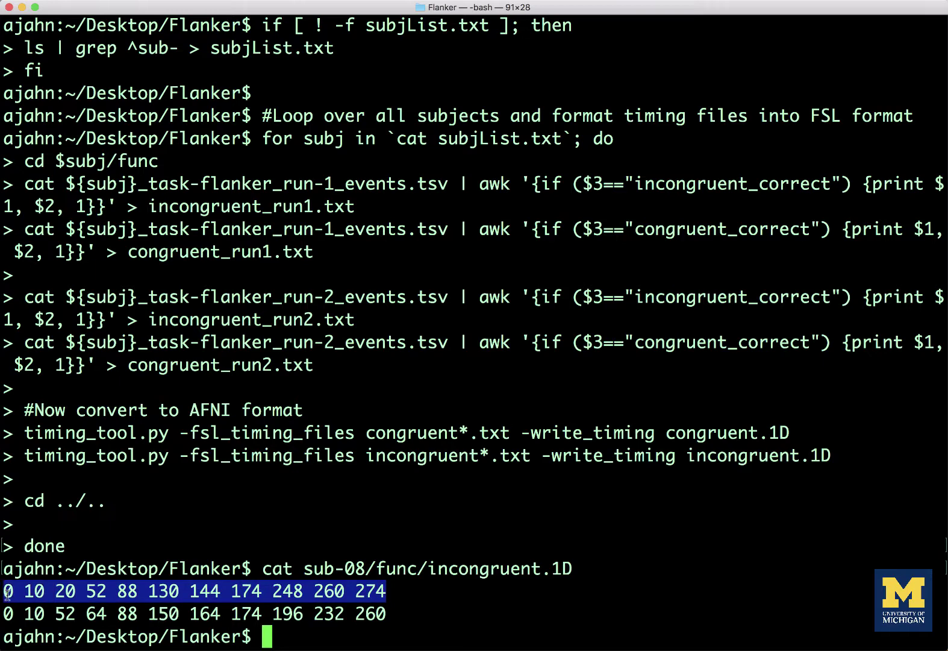
{"action": "left_click", "coordinate": [224, 506]}
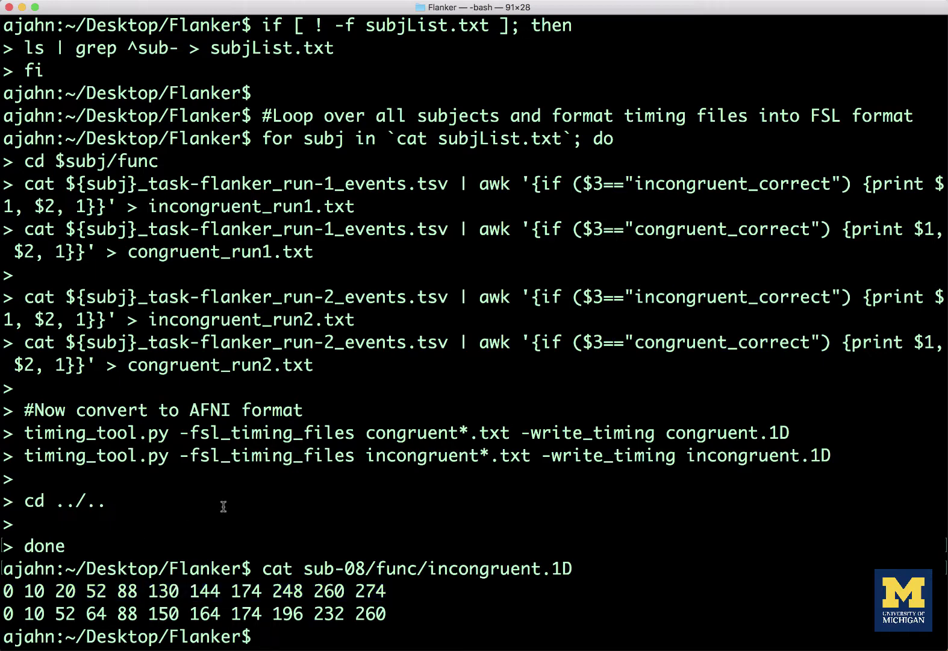
Step: In sub-08, delete the old subject_results folder and launch uber_subject.py
{"action": "type", "text": "cd sub-08"}
{"action": "key", "text": "Return"}
{"action": "type", "text": "rm -r sub"}
{"action": "key", "text": "Tab"}
{"action": "key", "text": "Return"}
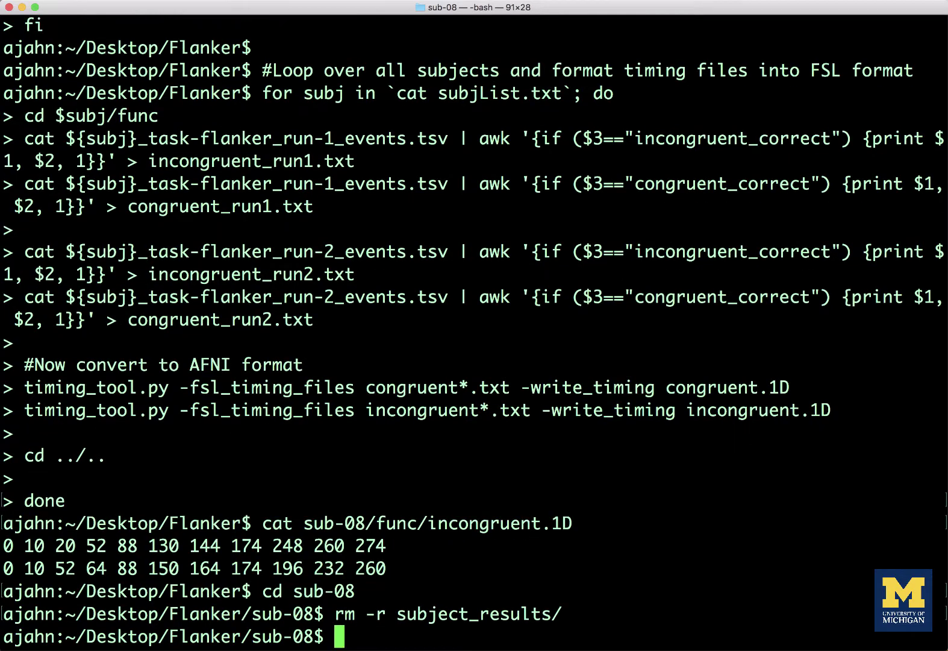
{"action": "type", "text": "uber_subject.py"}
{"action": "key", "text": "Return"}
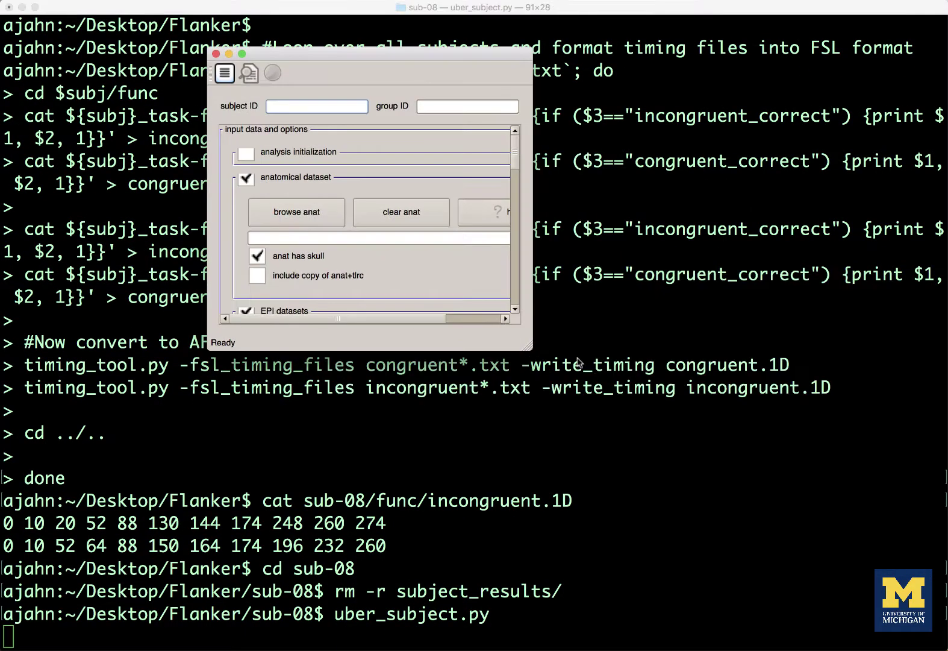
Step: Enter subject ID sub_08 and group ID Flanker, and enable analysis initialization
{"action": "left_click_drag", "start_coordinate": [529, 348], "coordinate": [655, 508]}
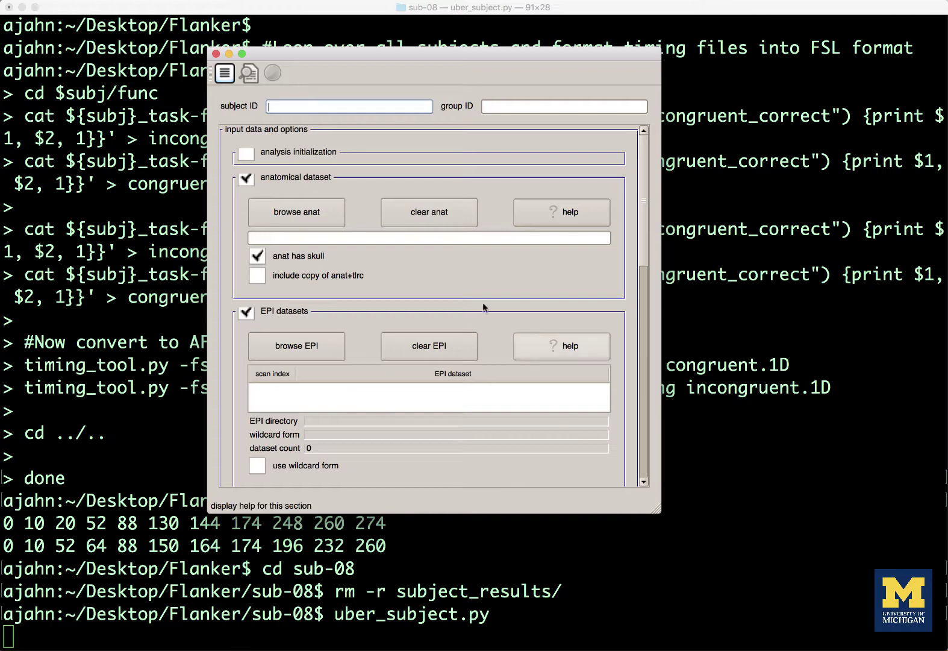
{"action": "left_click", "coordinate": [275, 106]}
{"action": "type", "text": "sub_08"}
{"action": "key", "text": "Tab"}
{"action": "type", "text": "Flanker"}
{"action": "left_click", "coordinate": [246, 154]}
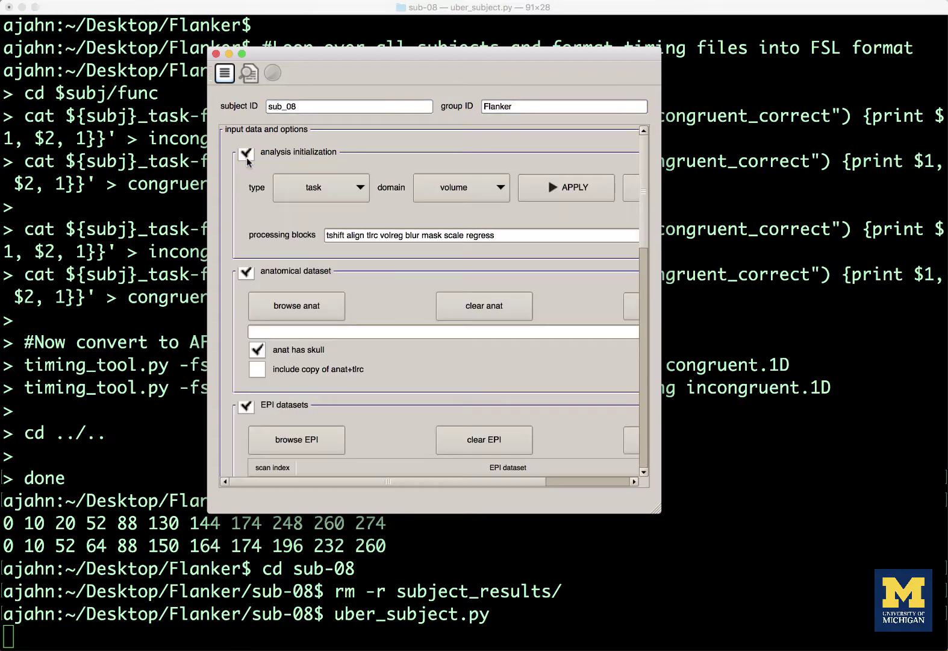
Step: Choose sub-08_T1w.nii.gz as the anatomical dataset
{"action": "scroll", "coordinate": [392, 261], "scroll_direction": "down", "scroll_amount": 3}
{"action": "scroll", "coordinate": [392, 261], "scroll_direction": "down", "scroll_amount": 1}
{"action": "left_click", "coordinate": [297, 238]}
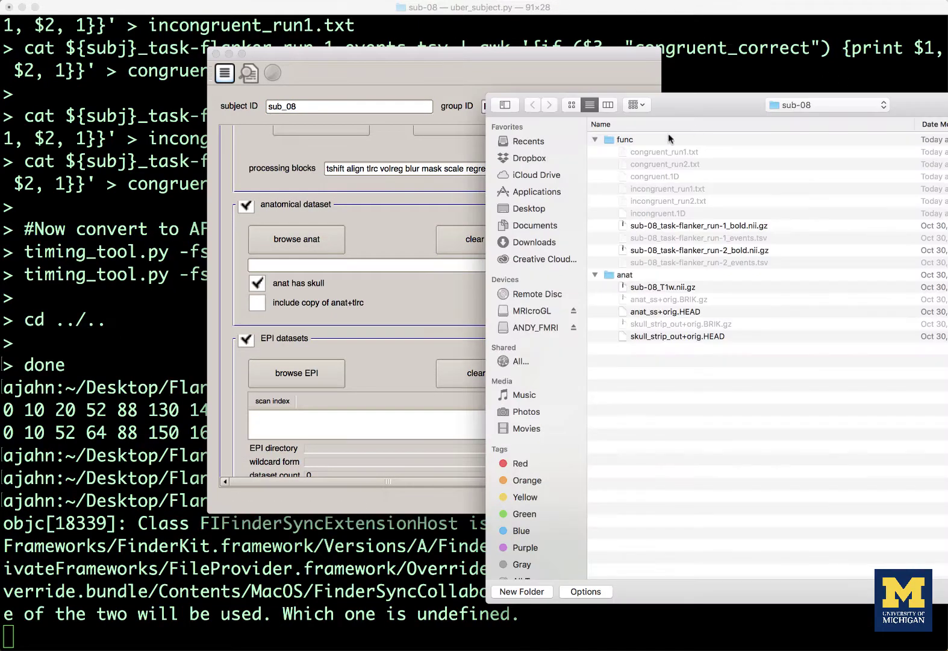
{"action": "left_click", "coordinate": [651, 287]}
{"action": "double_click", "coordinate": [650, 287]}
{"action": "left_click", "coordinate": [297, 372]}
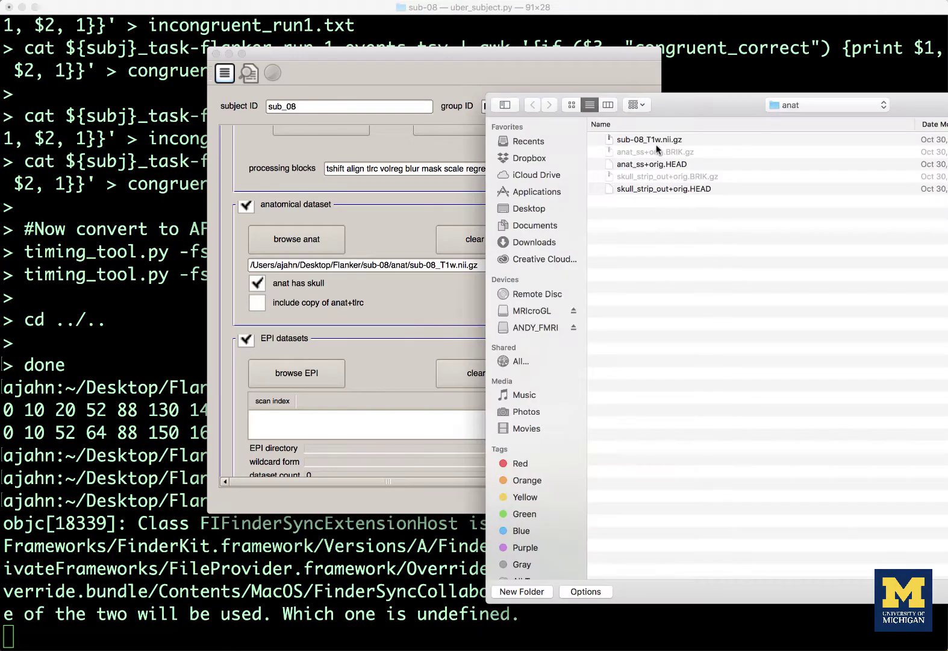
Step: Add the run-1 and run-2 bold files as the EPI datasets
{"action": "left_click", "coordinate": [825, 105]}
{"action": "left_click", "coordinate": [790, 118]}
{"action": "left_click", "coordinate": [681, 227]}
{"action": "left_click", "coordinate": [681, 250], "text": "super"}
{"action": "key", "text": "Return"}
{"action": "scroll", "coordinate": [441, 418], "scroll_direction": "down", "scroll_amount": 5}
{"action": "scroll", "coordinate": [441, 418], "scroll_direction": "down", "scroll_amount": 4}
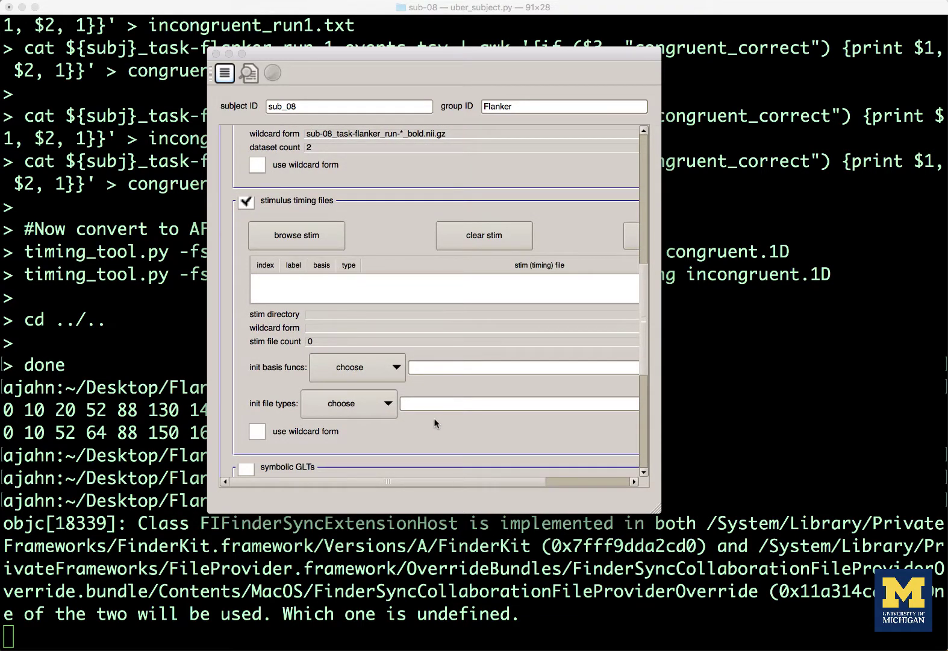
Step: Load congruent.1D and incongruent.1D as stimulus timing files, sorted with incongruent first
{"action": "left_click", "coordinate": [314, 237]}
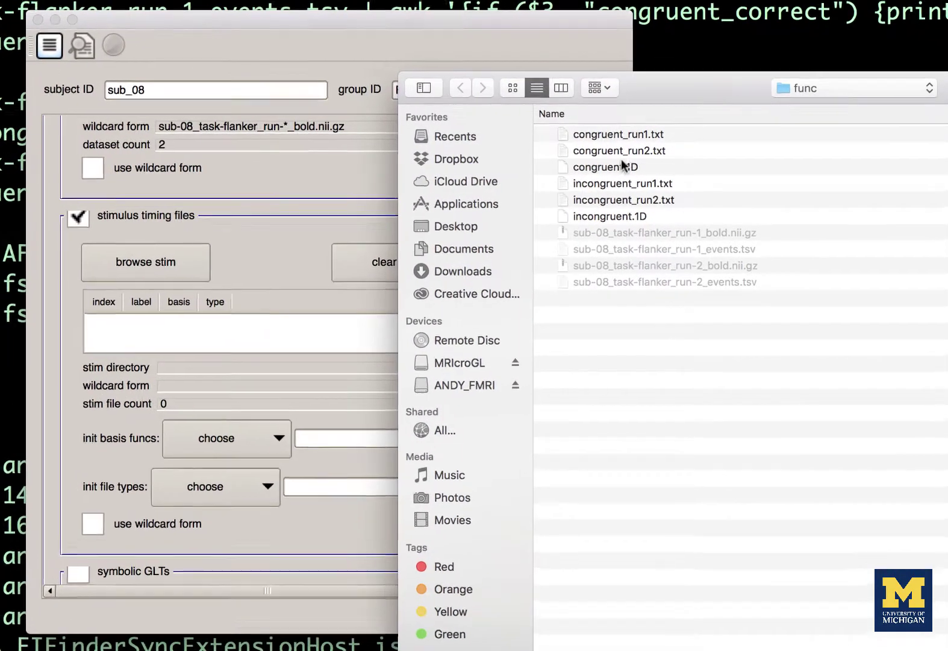
{"action": "left_click", "coordinate": [621, 166]}
{"action": "left_click", "coordinate": [624, 212], "text": "super"}
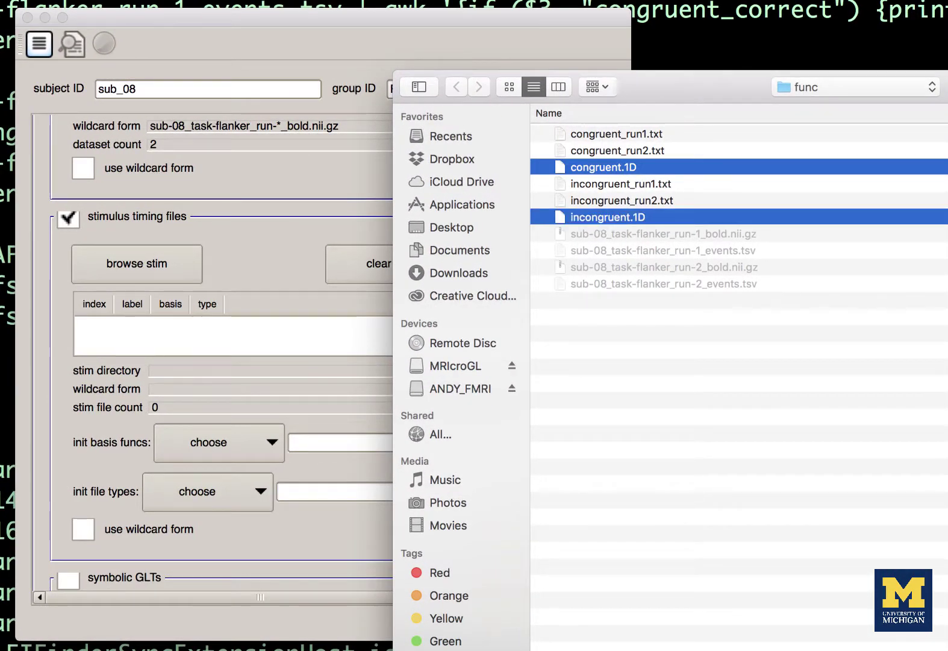
{"action": "key", "text": "Return"}
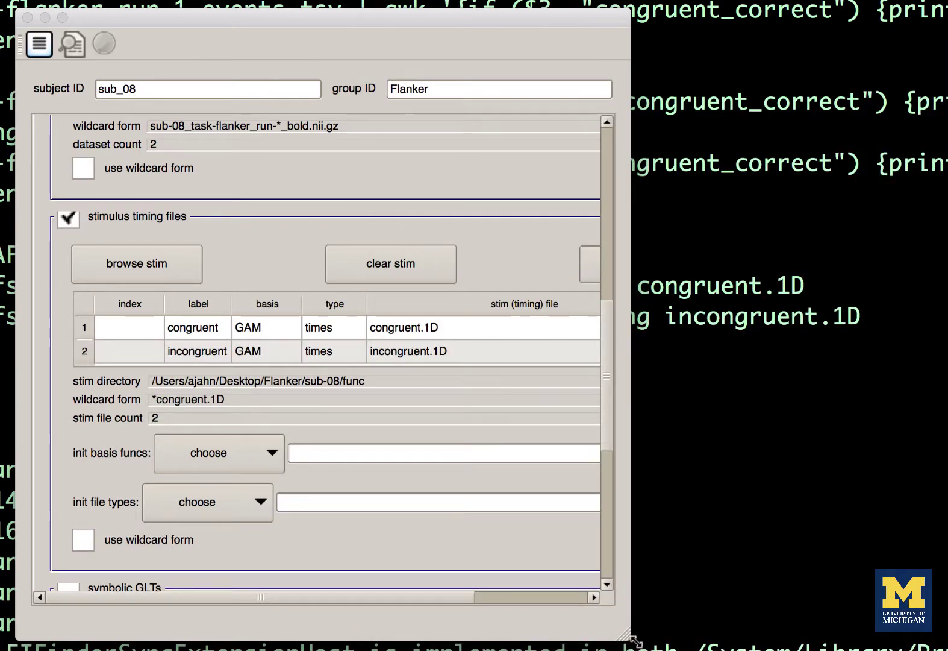
{"action": "left_click_drag", "start_coordinate": [632, 639], "coordinate": [901, 649]}
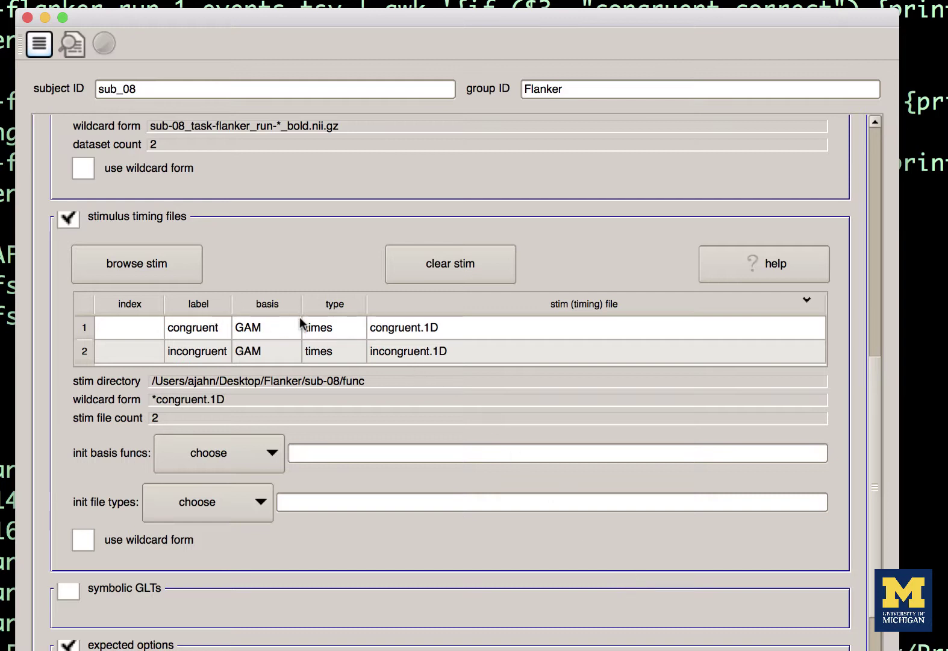
{"action": "left_click", "coordinate": [201, 305]}
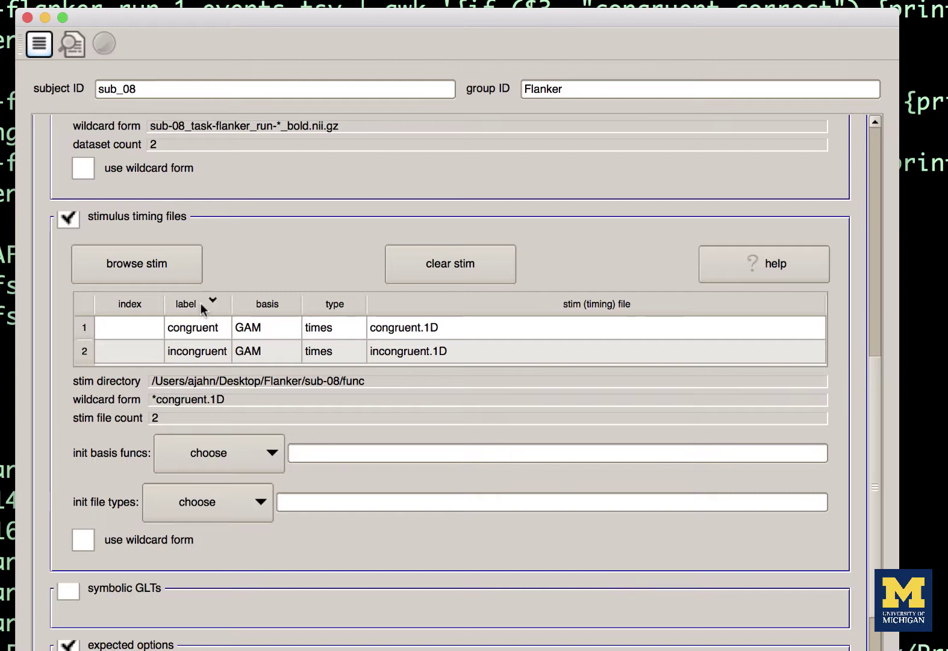
{"action": "left_click", "coordinate": [200, 302]}
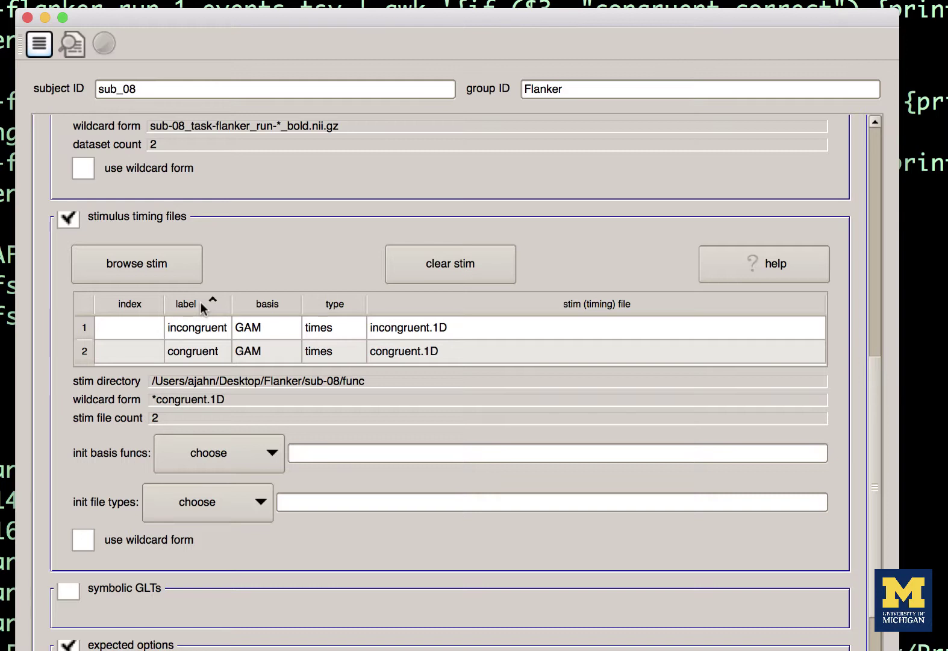
{"action": "left_click", "coordinate": [263, 326]}
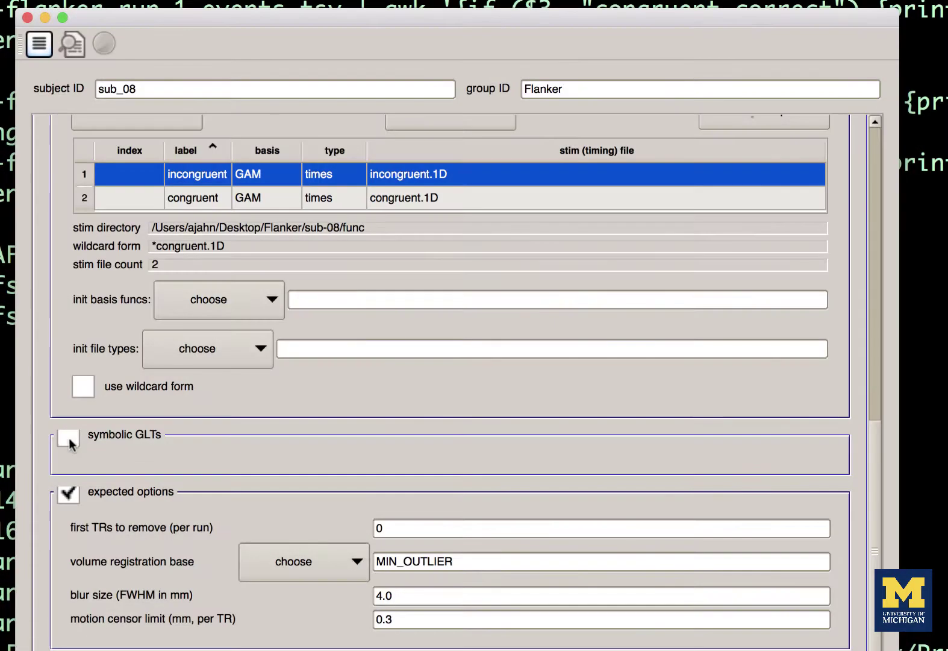
Step: Enable symbolic GLTs with example contrasts and relabel the first one incongruent-congruent
{"action": "left_click", "coordinate": [68, 438]}
{"action": "scroll", "coordinate": [171, 467], "scroll_direction": "down", "scroll_amount": 5}
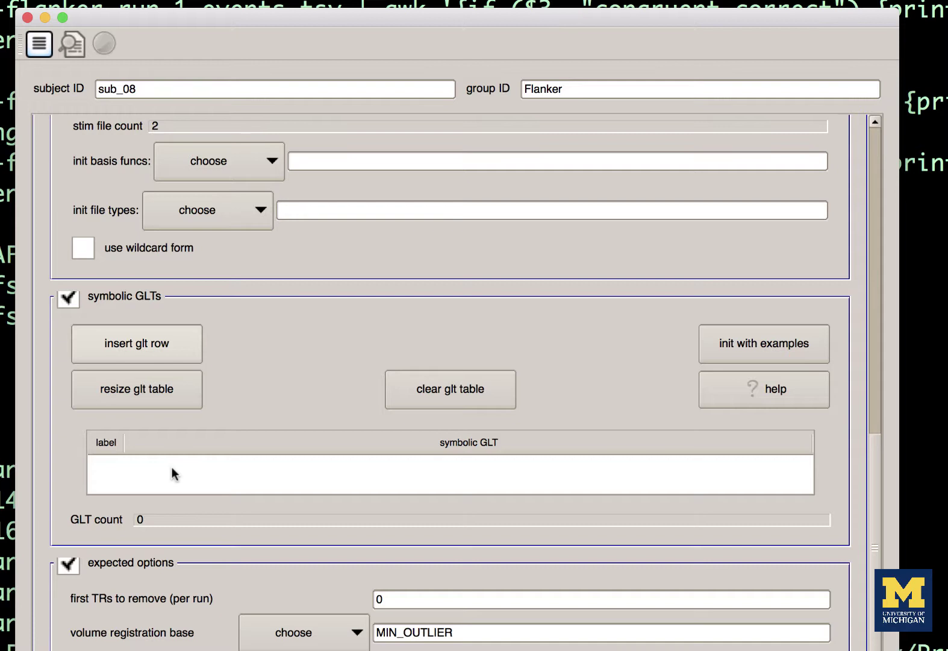
{"action": "left_click", "coordinate": [762, 341]}
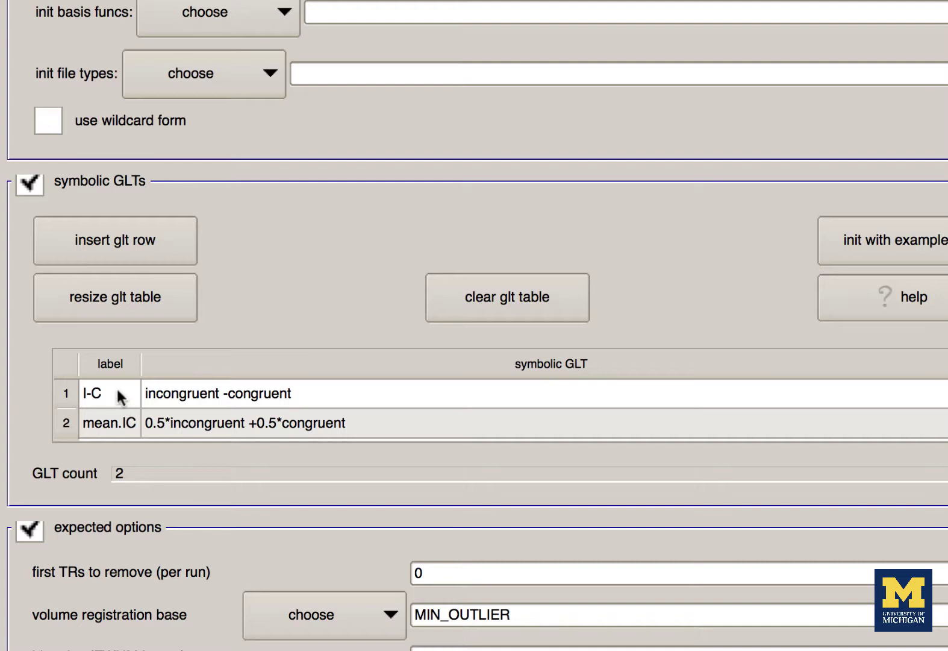
{"action": "double_click", "coordinate": [110, 391]}
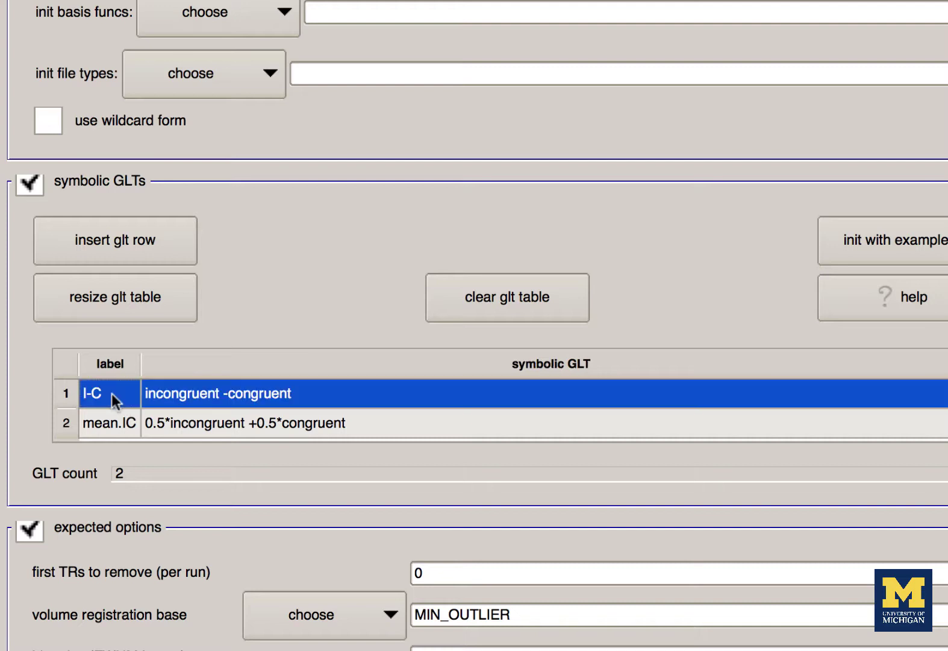
{"action": "type", "text": "incongruent"}
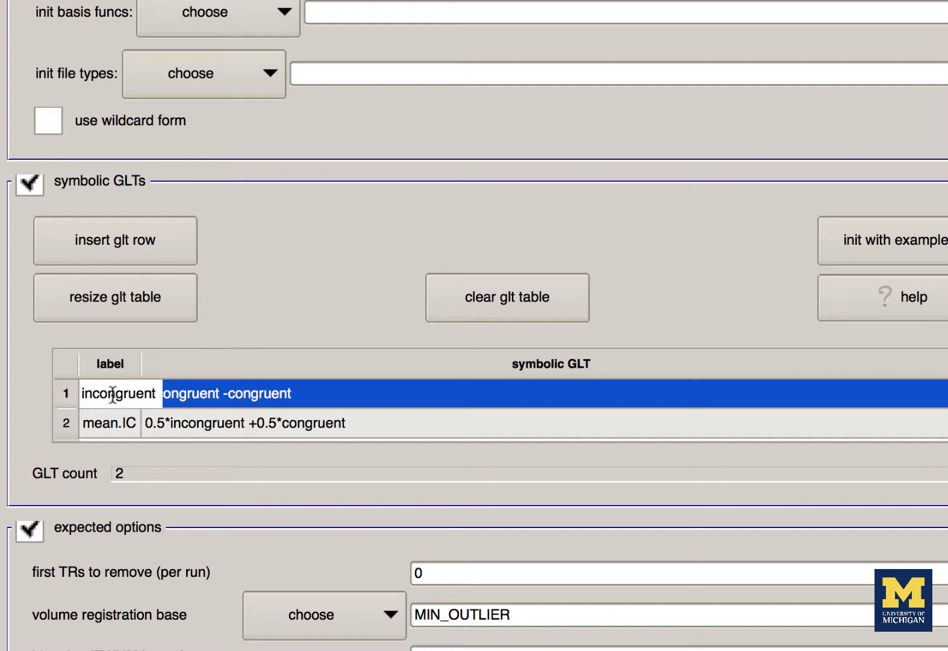
{"action": "key", "text": "BackSpace"}
{"action": "key", "text": "BackSpace"}
{"action": "key", "text": "BackSpace"}
{"action": "key", "text": "BackSpace"}
{"action": "key", "text": "BackSpace"}
{"action": "key", "text": "BackSpace"}
{"action": "key", "text": "BackSpace"}
{"action": "key", "text": "BackSpace"}
{"action": "key", "text": "BackSpace"}
{"action": "key", "text": "BackSpace"}
{"action": "key", "text": "BackSpace"}
{"action": "type", "text": "incongruent-congruent"}
{"action": "key", "text": "Return"}
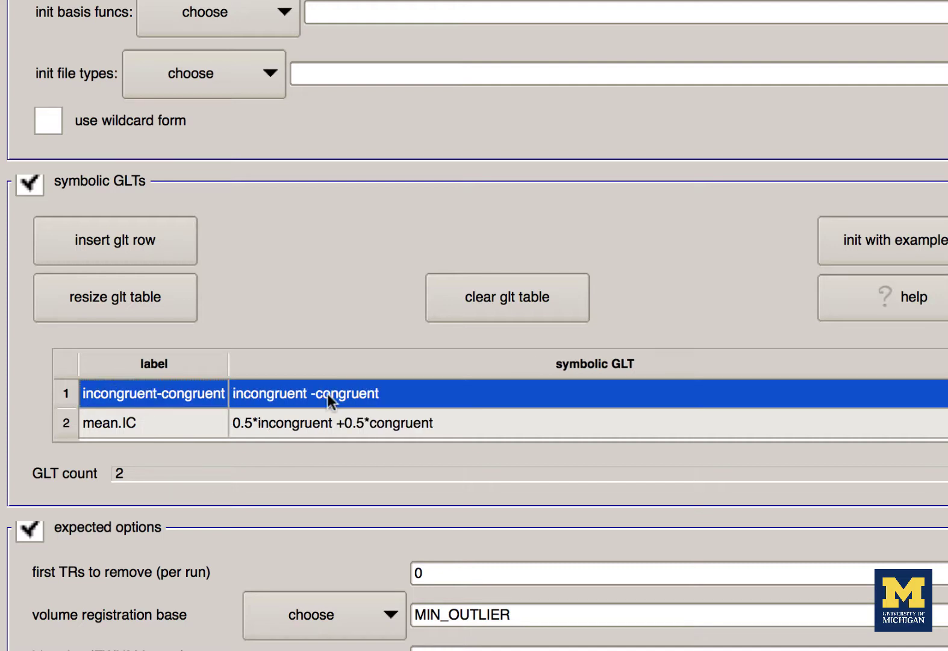
Step: Relabel the second contrast congruent-incongruent with GLT expression congruent -incongruent
{"action": "double_click", "coordinate": [189, 420]}
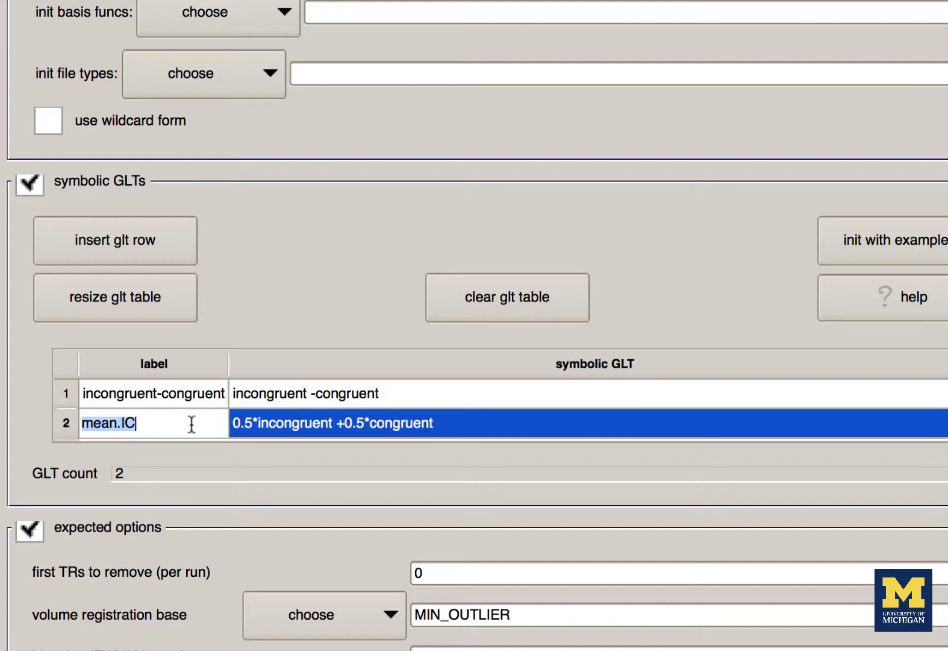
{"action": "type", "text": "congruent-c"}
{"action": "key", "text": "BackSpace"}
{"action": "type", "text": "incongruent"}
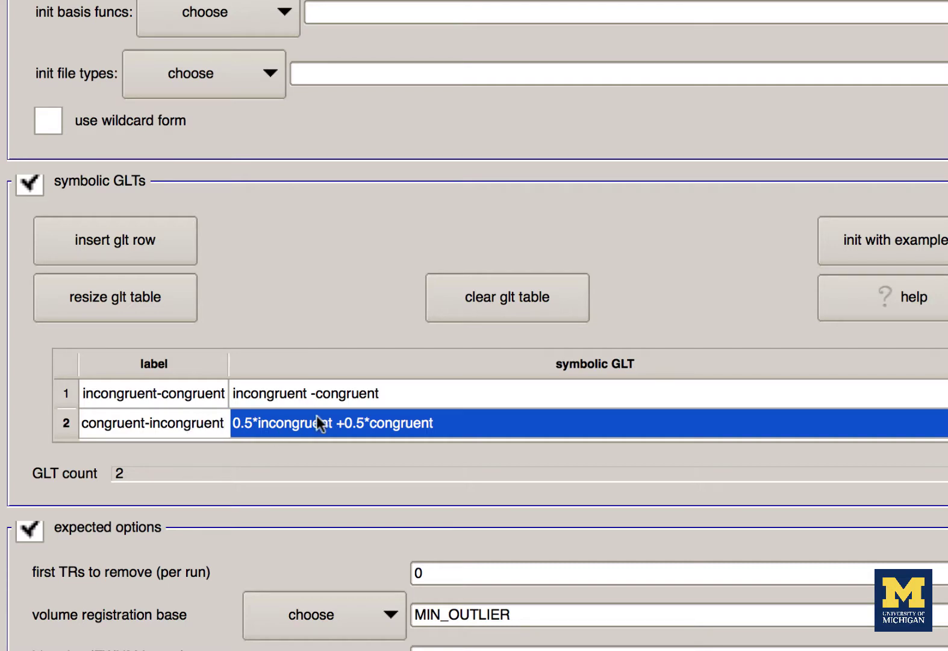
{"action": "double_click", "coordinate": [322, 422]}
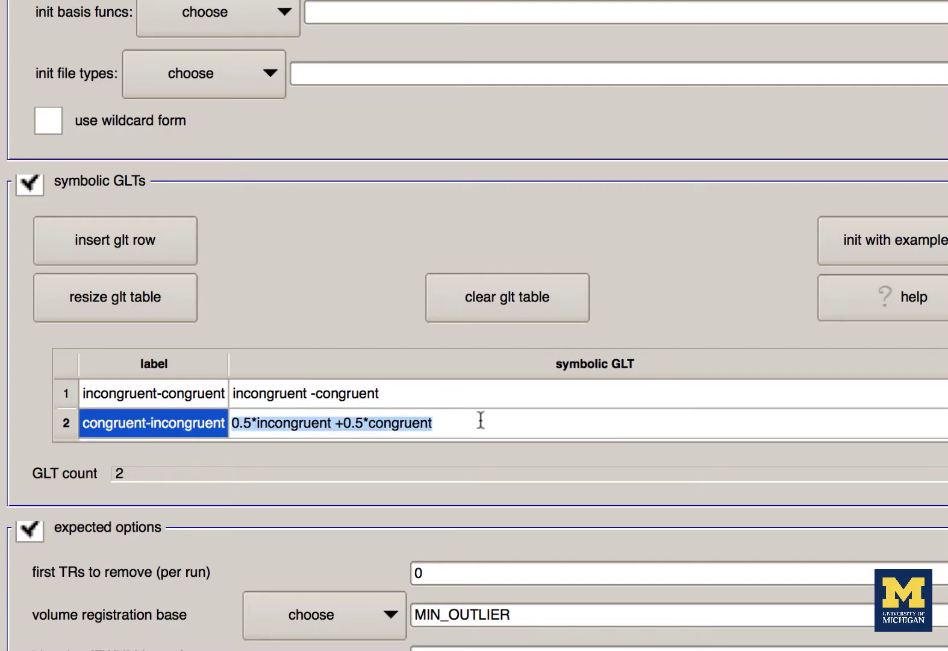
{"action": "type", "text": "co"}
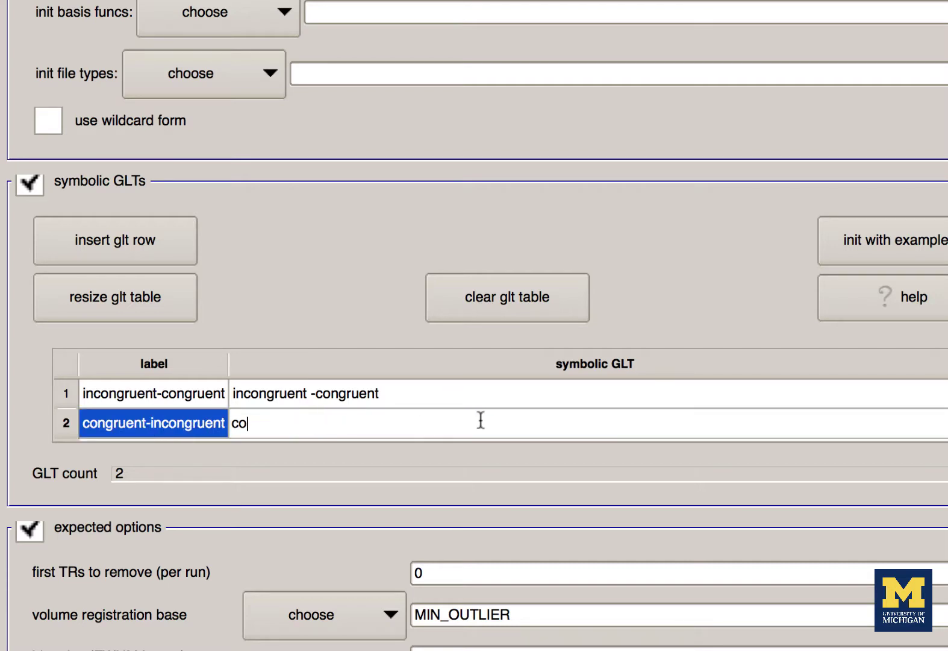
{"action": "type", "text": "ngruent -incongruent"}
{"action": "key", "text": "Return"}
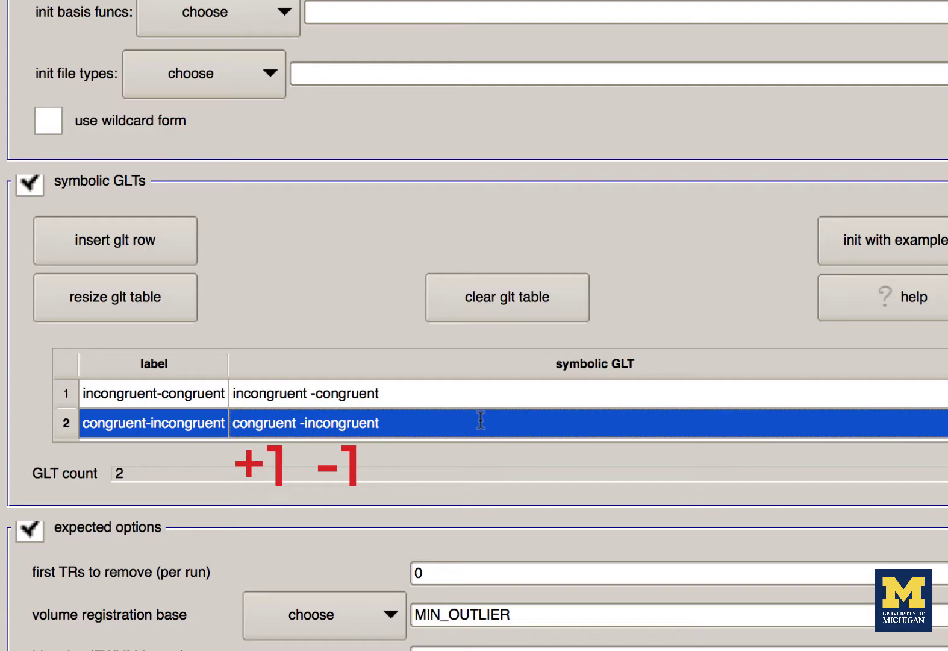
Step: Enable extra regression options with 8 jobs, cluster simulation off, and 3dREMLfit on
{"action": "scroll", "coordinate": [472, 421], "scroll_direction": "down", "scroll_amount": 5}
{"action": "left_click", "coordinate": [30, 523]}
{"action": "scroll", "coordinate": [381, 497], "scroll_direction": "down", "scroll_amount": 5}
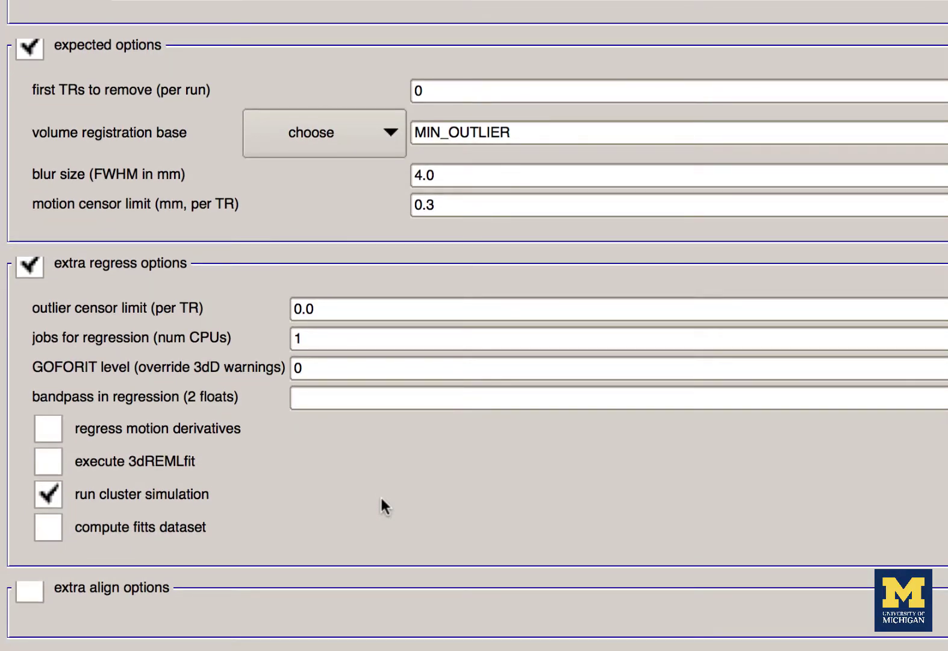
{"action": "left_click", "coordinate": [360, 338]}
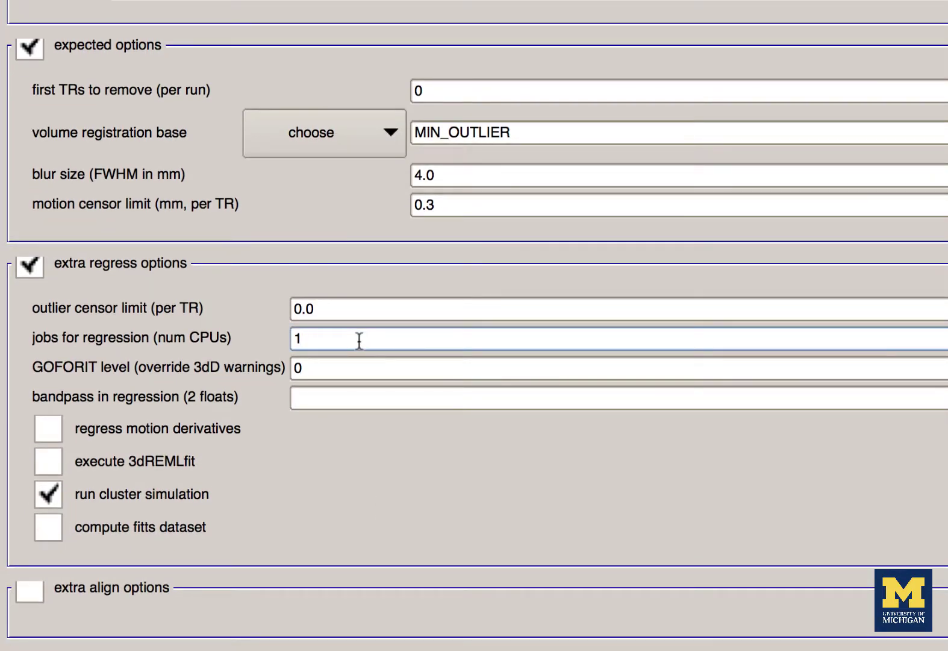
{"action": "key", "text": "BackSpace"}
{"action": "type", "text": "8"}
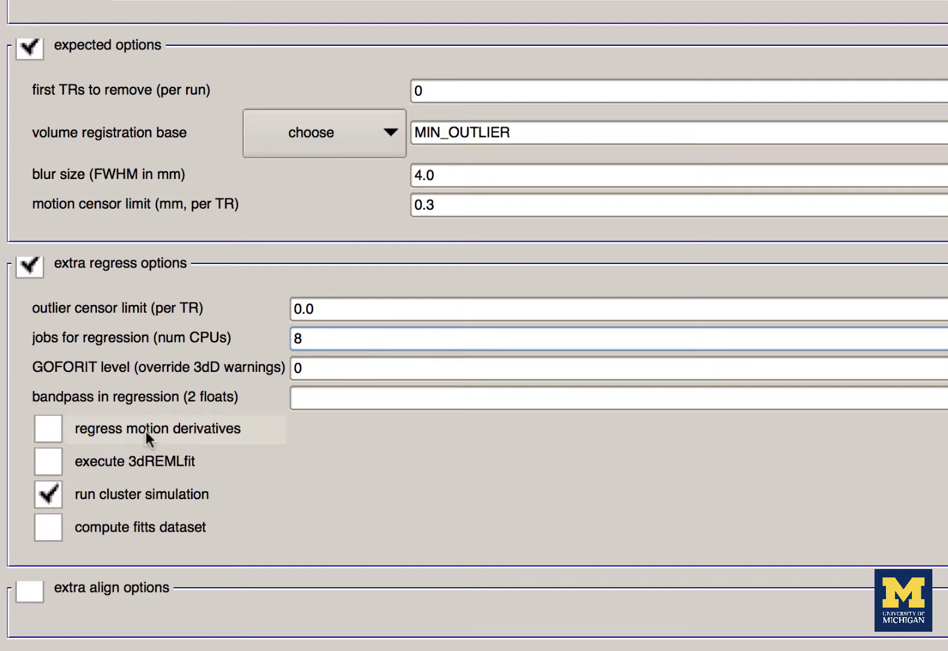
{"action": "left_click", "coordinate": [48, 494]}
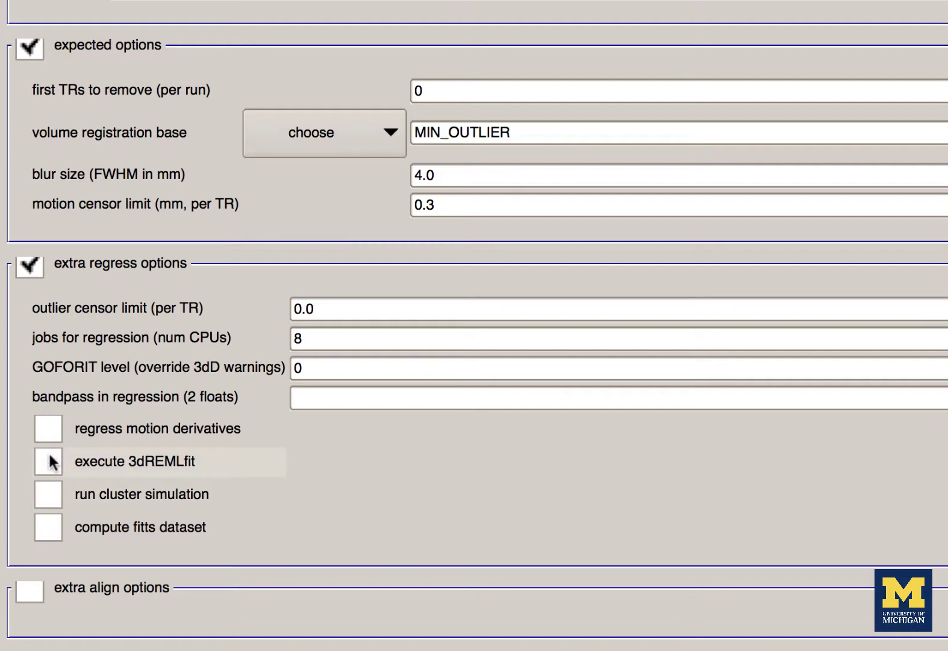
{"action": "left_click", "coordinate": [49, 461]}
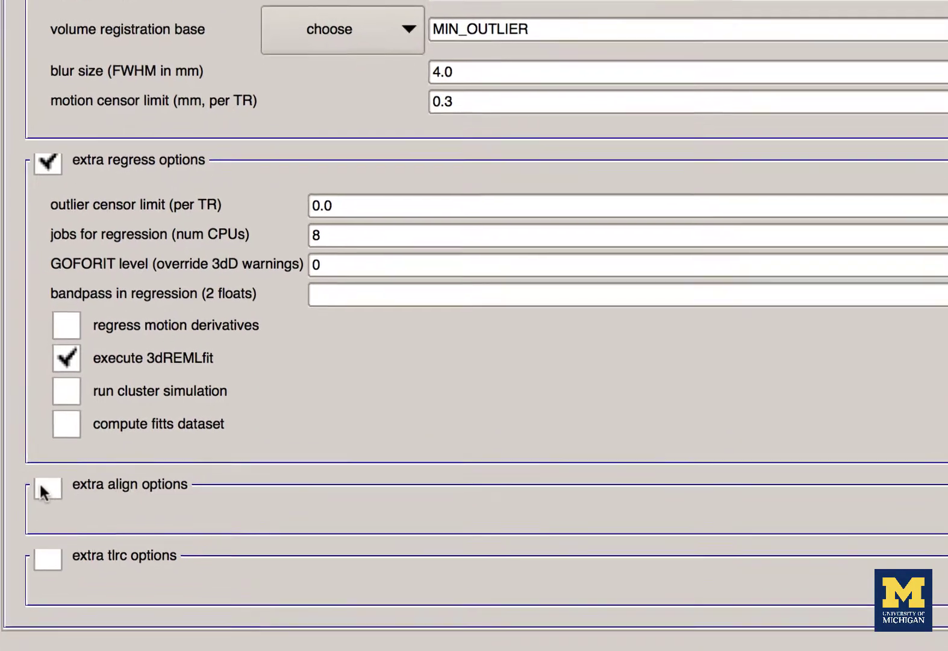
Step: Turn on giant_move alignment and select the MNI_avg152T1+tlrc template
{"action": "left_click", "coordinate": [29, 591]}
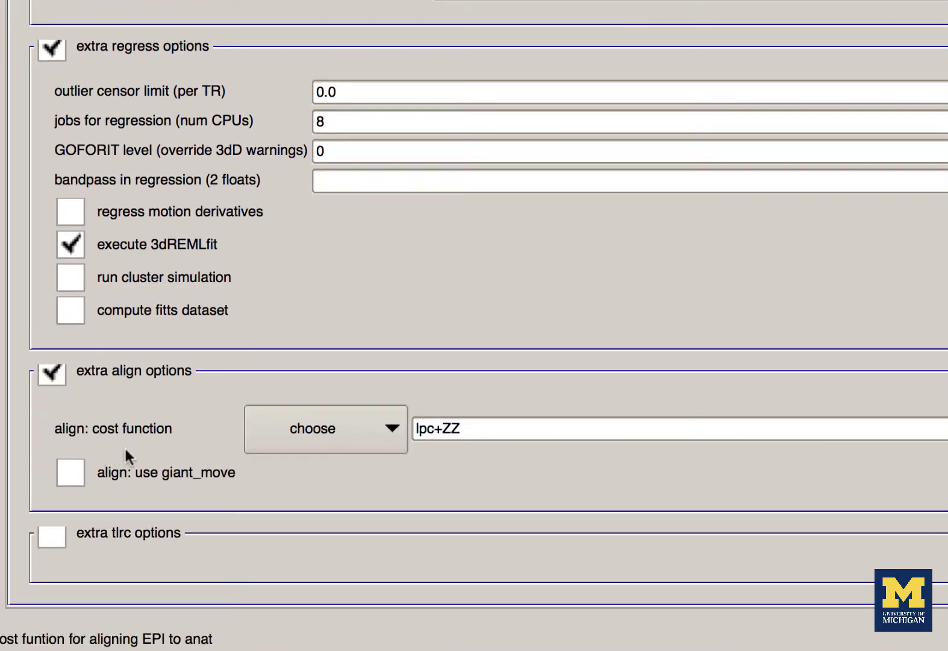
{"action": "left_click", "coordinate": [292, 433]}
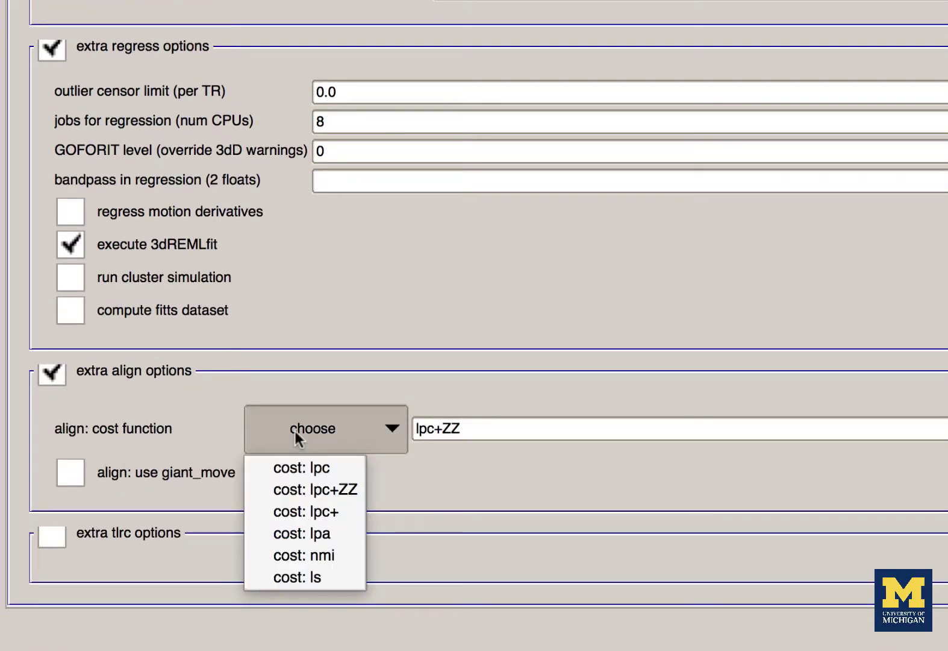
{"action": "left_click", "coordinate": [73, 474]}
{"action": "left_click", "coordinate": [55, 535]}
{"action": "scroll", "coordinate": [181, 518], "scroll_direction": "down", "scroll_amount": 3}
{"action": "left_click", "coordinate": [313, 503]}
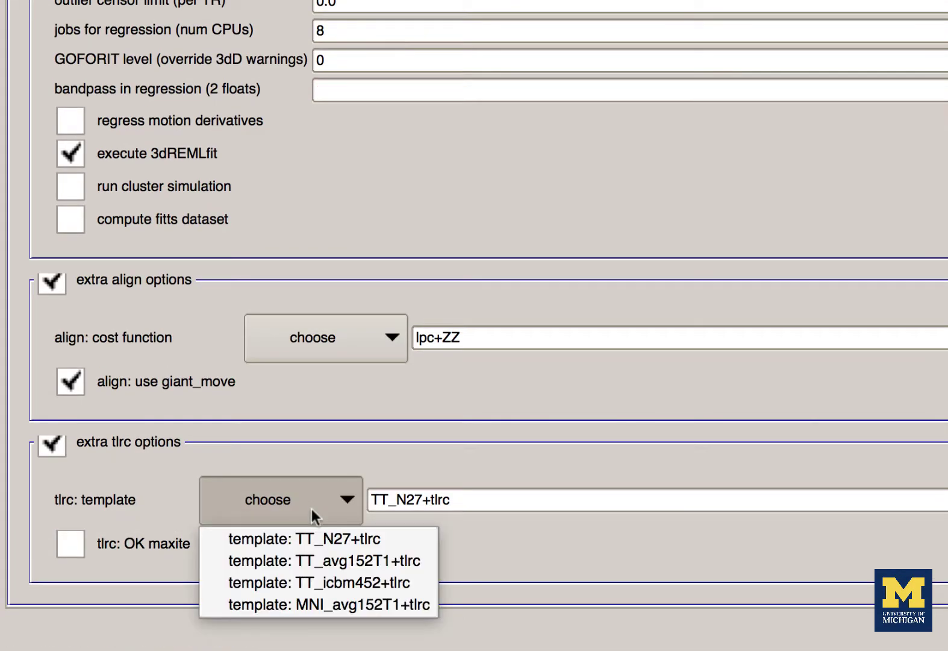
{"action": "left_click", "coordinate": [341, 604]}
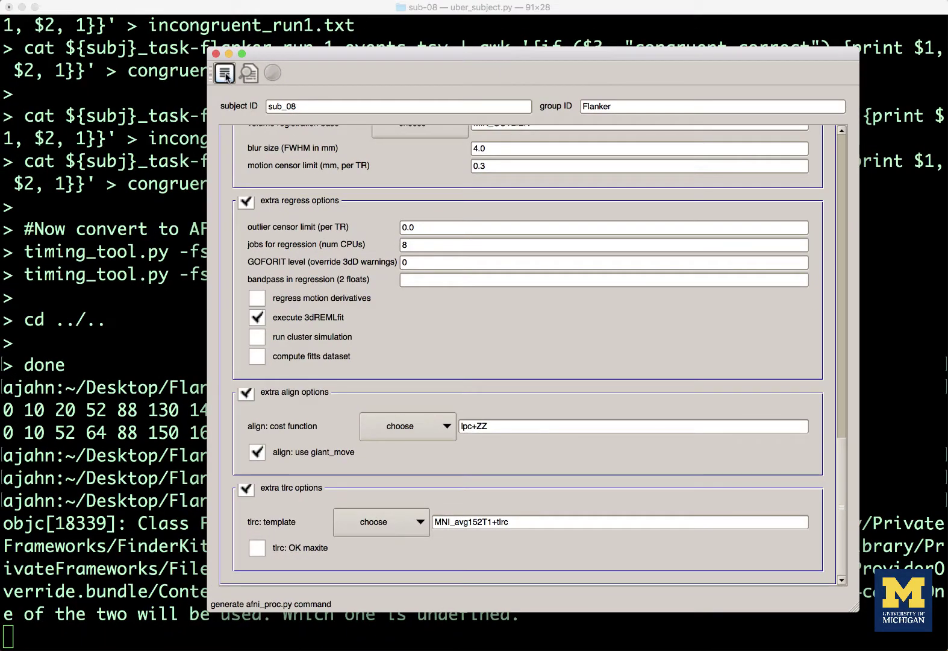
Step: Generate the afni_proc.py command and the proc.sub_08 processing script
{"action": "left_click", "coordinate": [225, 73]}
{"action": "left_click", "coordinate": [423, 257]}
{"action": "left_click", "coordinate": [272, 72]}
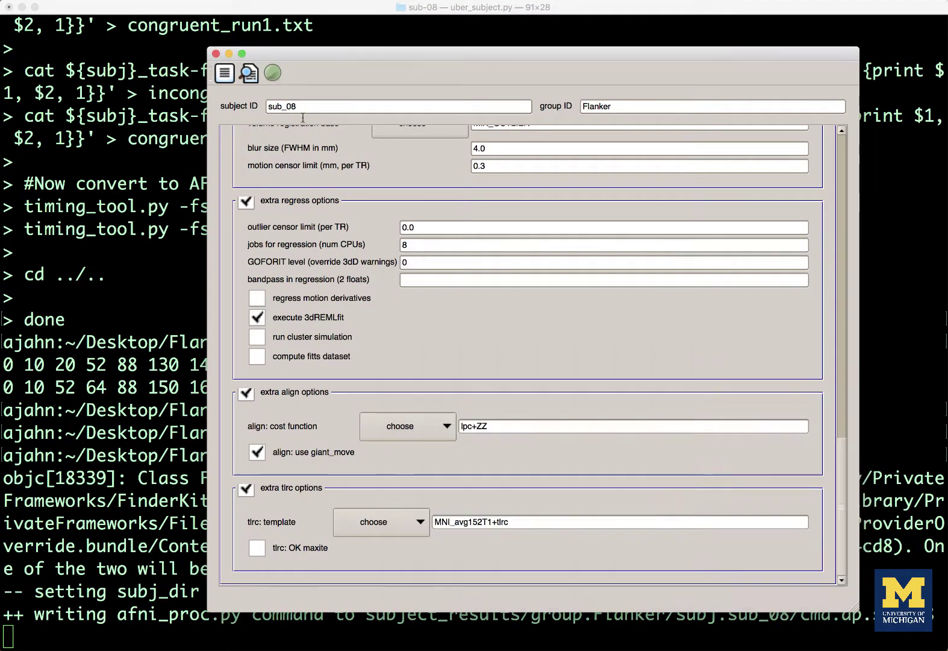
{"action": "left_click", "coordinate": [249, 73]}
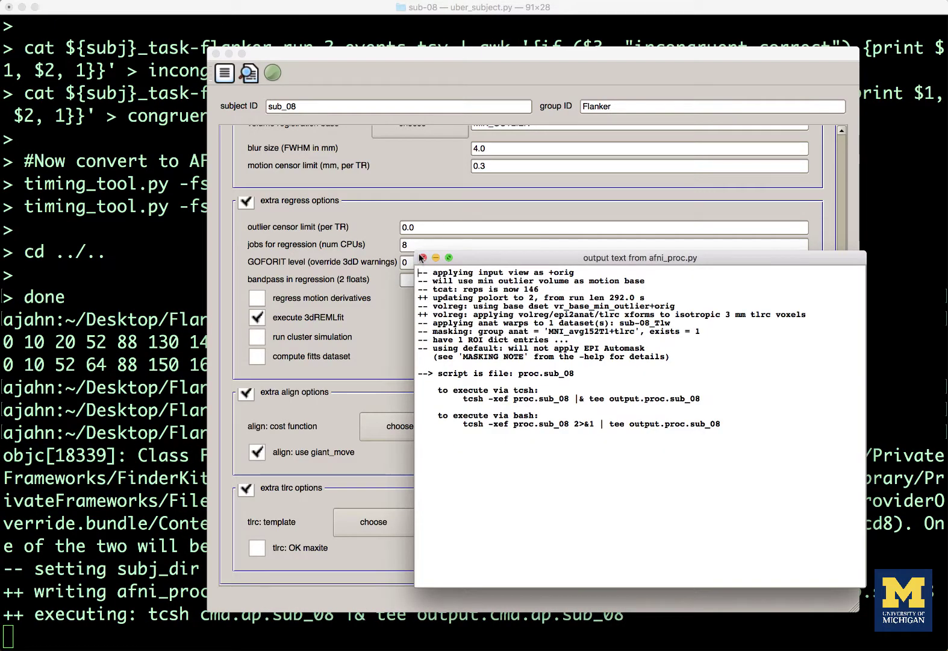
{"action": "left_click", "coordinate": [422, 257]}
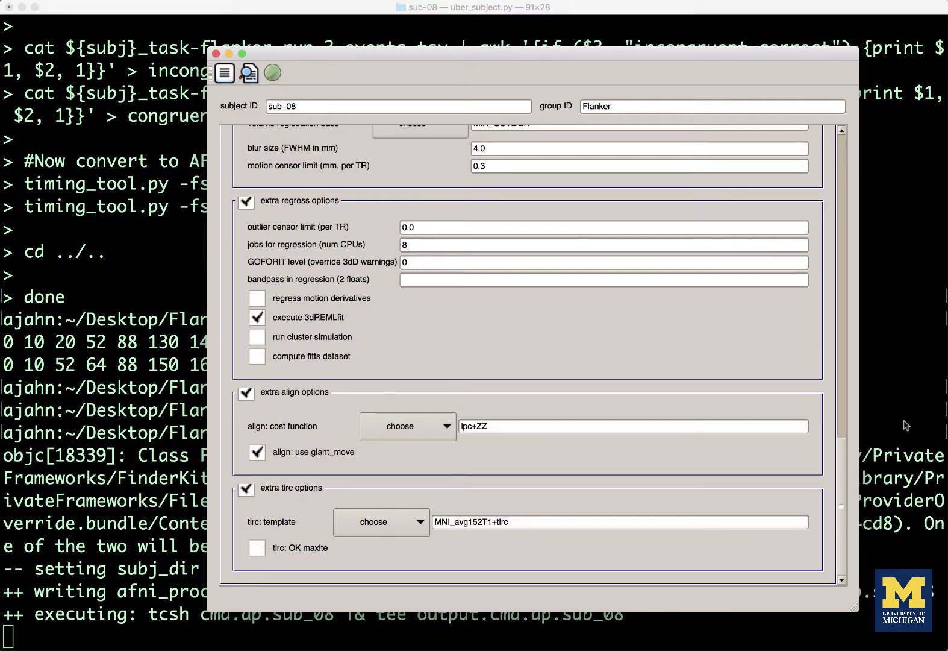
Step: Send uber_subject.py to the background and open proc.sub_08 at its auto_tlrc line
{"action": "left_click", "coordinate": [888, 391]}
{"action": "key", "text": "ctrl+z"}
{"action": "type", "text": "bg"}
{"action": "key", "text": "Return"}
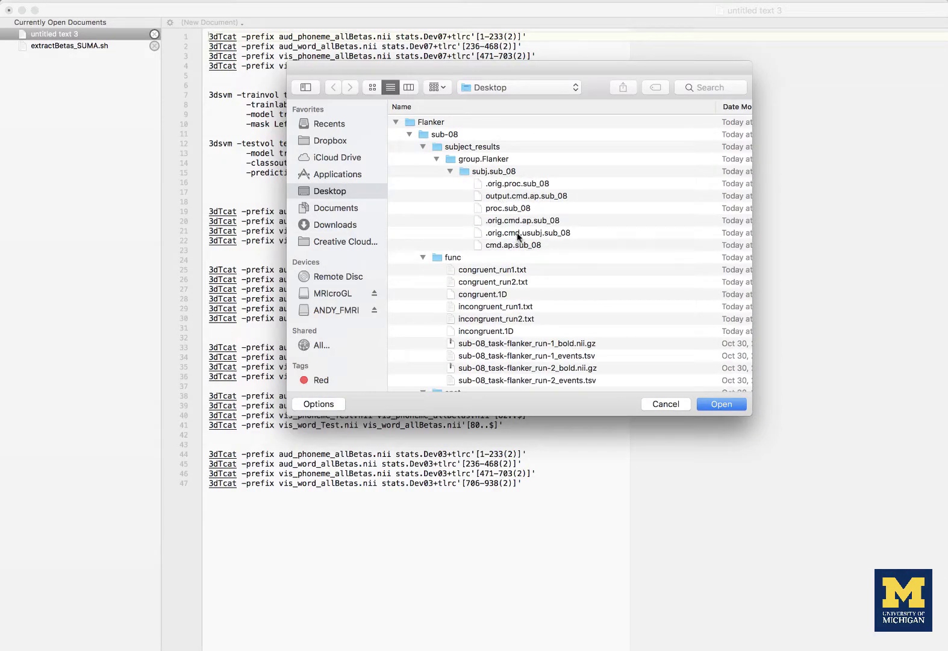
{"action": "double_click", "coordinate": [518, 208]}
{"action": "scroll", "coordinate": [554, 157], "scroll_direction": "down", "scroll_amount": 10}
{"action": "scroll", "coordinate": [554, 158], "scroll_direction": "down", "scroll_amount": 5}
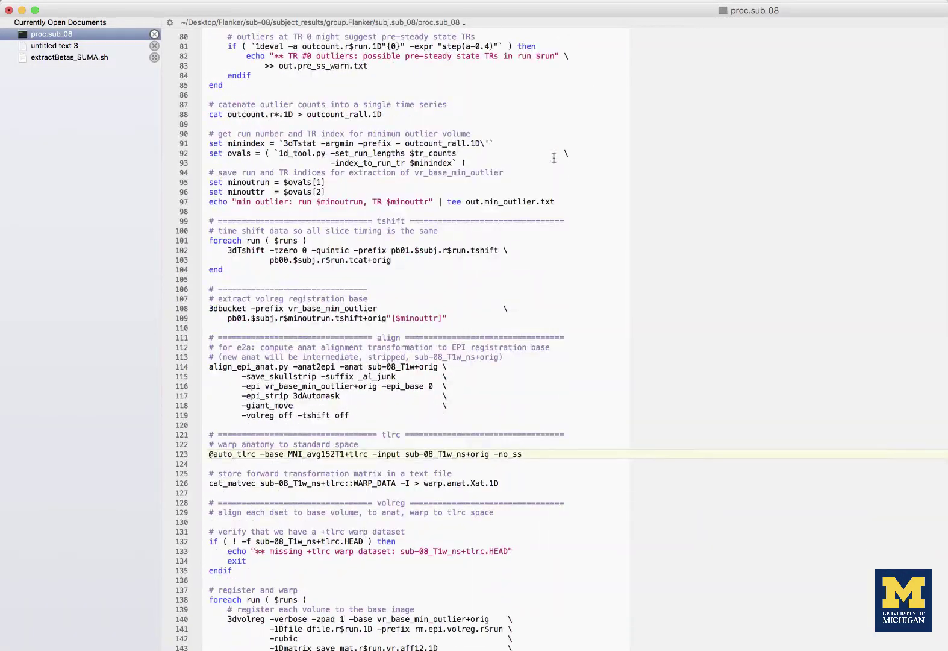
Step: Append -init_xform AUTO_CENTER to the auto_tlrc line, then process subject sub_08
{"action": "type", "text": "-init_xform AUTO_CENTER"}
{"action": "key", "text": "super+Tab"}
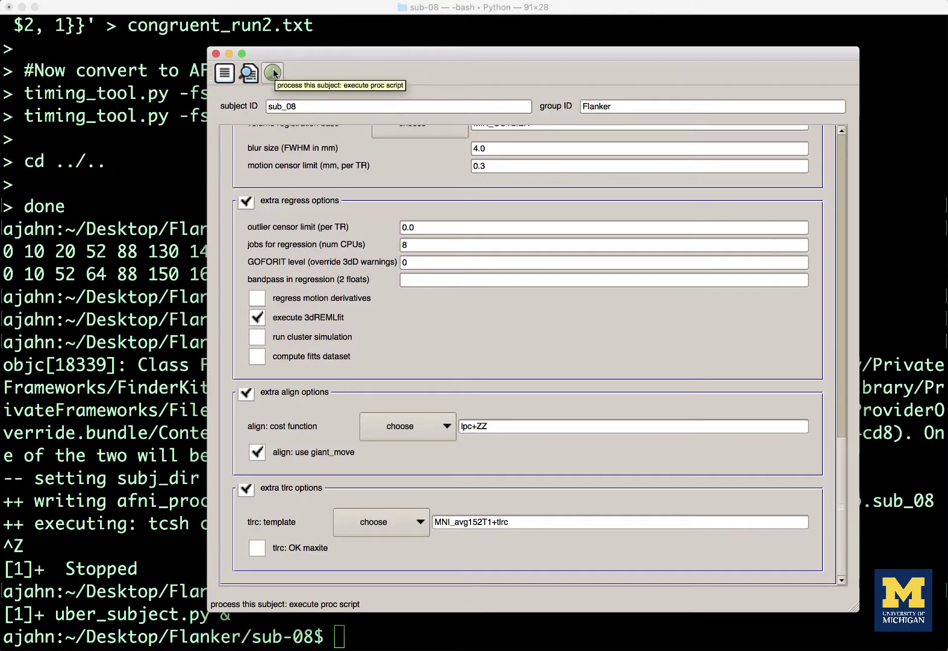
{"action": "left_click", "coordinate": [273, 73]}
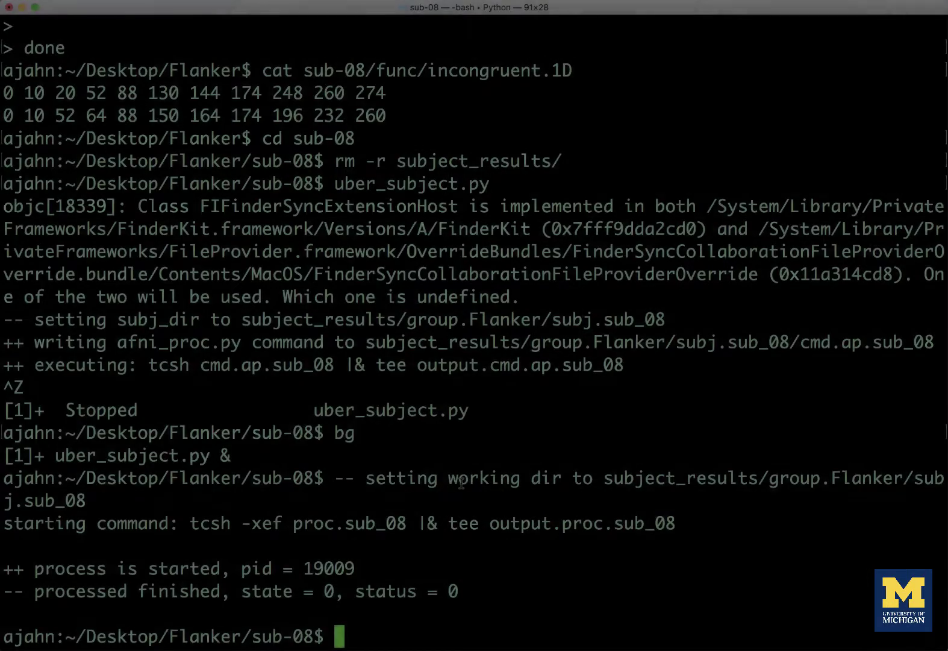
Step: Change into subject_results/group.Flanker/subj.sub_08/sub_08.results and list its files
{"action": "type", "text": "cd subj"}
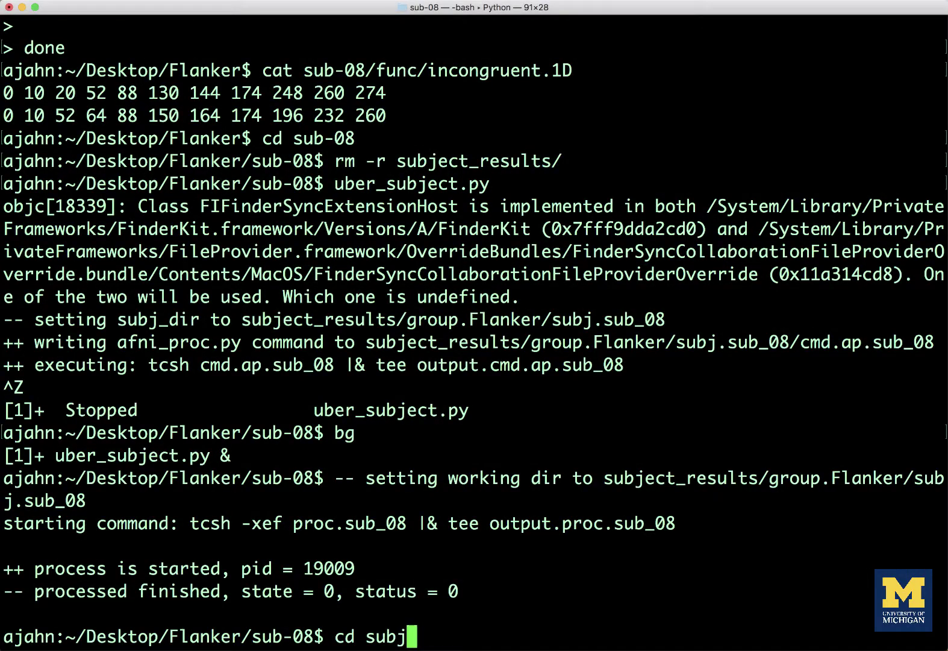
{"action": "key", "text": "Tab"}
{"action": "type", "text": "gr"}
{"action": "key", "text": "Tab"}
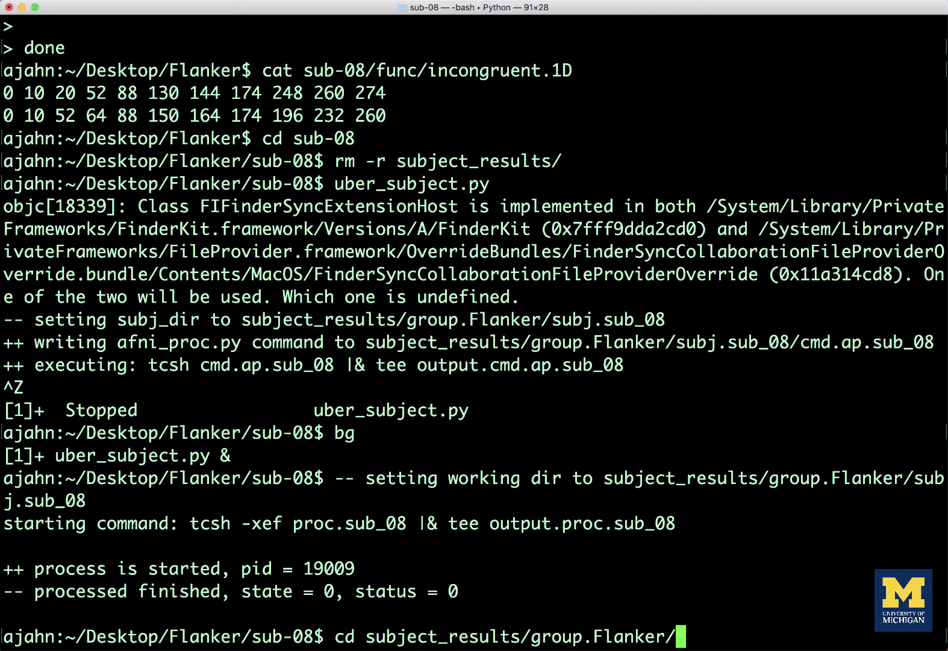
{"action": "type", "text": "sub"}
{"action": "key", "text": "Tab"}
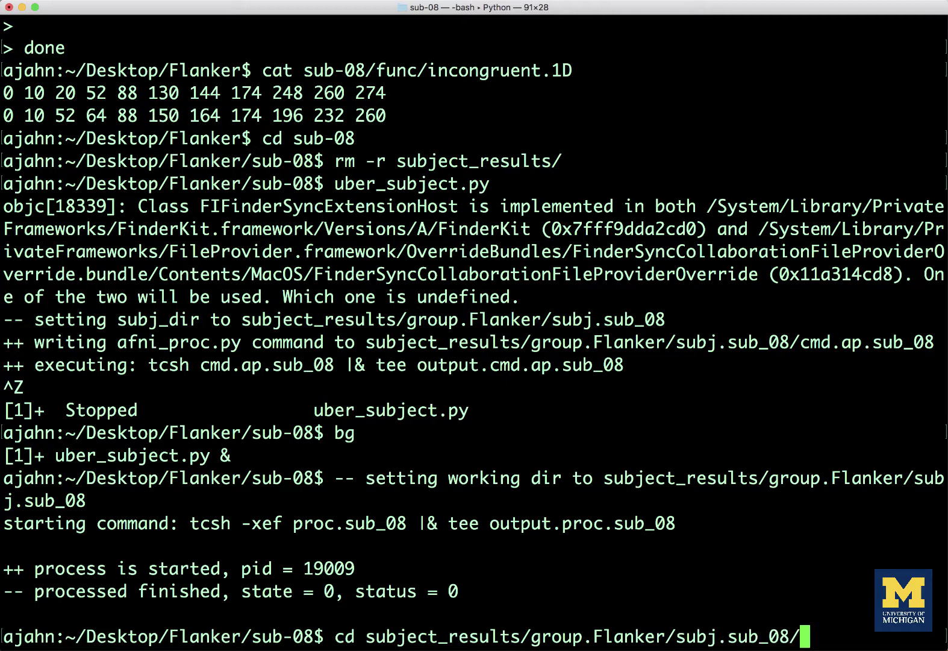
{"action": "type", "text": "su"}
{"action": "key", "text": "Tab"}
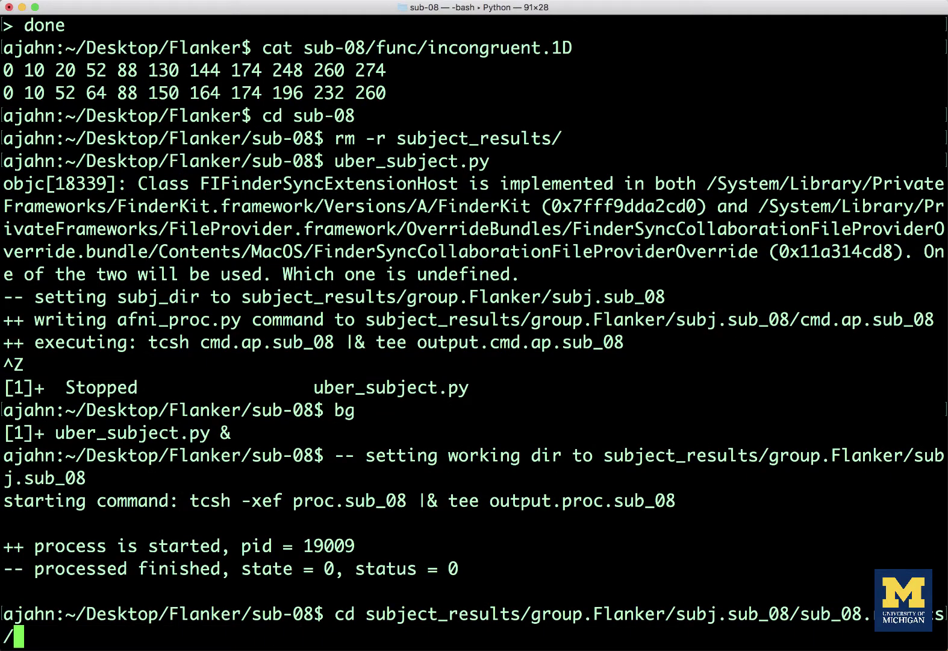
{"action": "key", "text": "Return"}
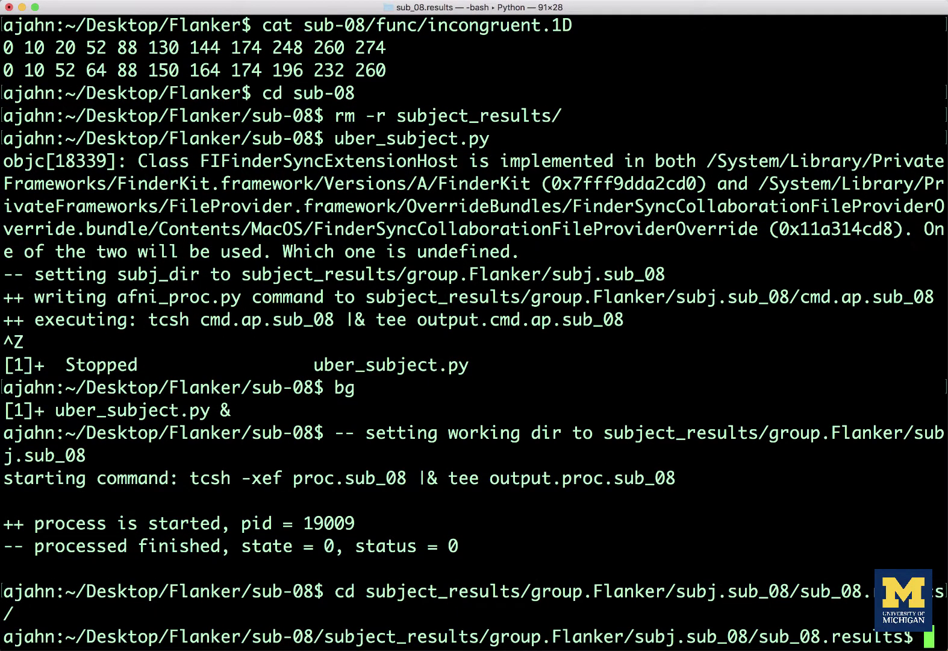
{"action": "type", "text": "ls"}
{"action": "key", "text": "Return"}
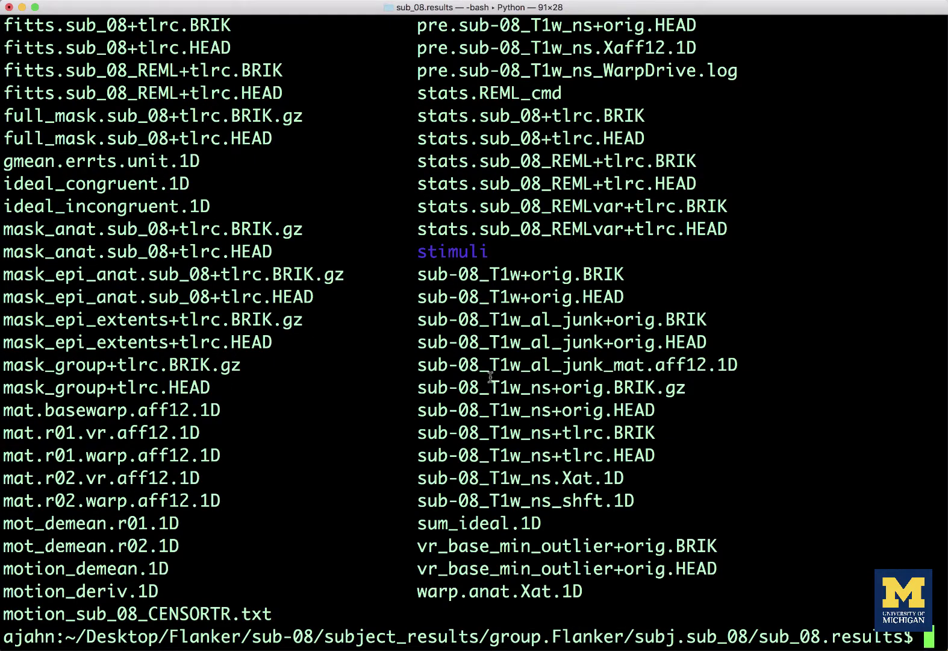
{"action": "scroll", "coordinate": [601, 250], "scroll_direction": "up", "scroll_amount": 1}
{"action": "scroll", "coordinate": [602, 250], "scroll_direction": "up", "scroll_amount": 1}
{"action": "left_click_drag", "start_coordinate": [736, 341], "coordinate": [411, 215]}
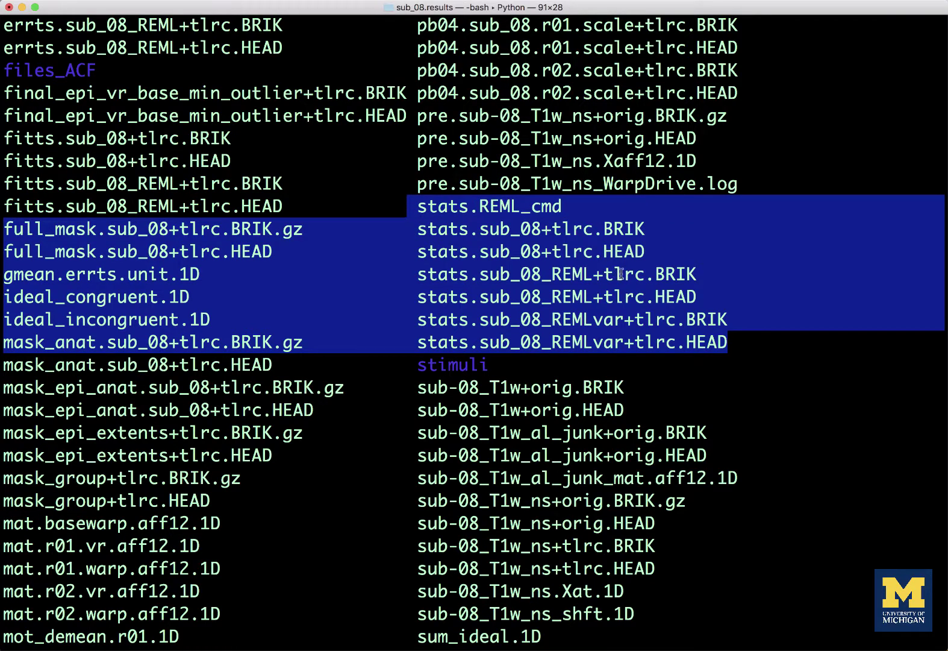
{"action": "left_click", "coordinate": [644, 254]}
{"action": "left_click_drag", "start_coordinate": [647, 249], "coordinate": [416, 235]}
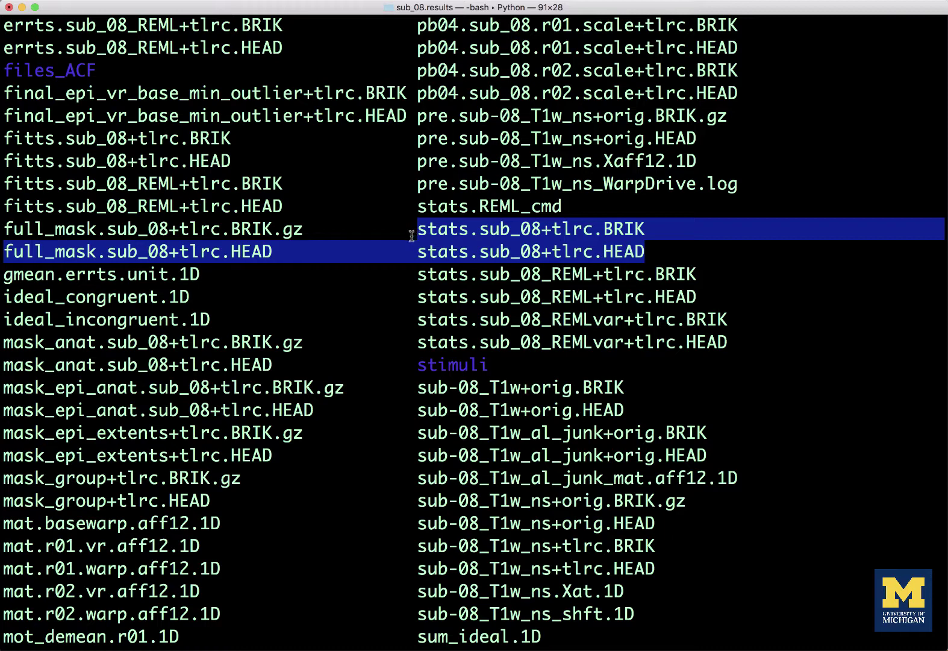
{"action": "left_click_drag", "start_coordinate": [699, 298], "coordinate": [421, 274]}
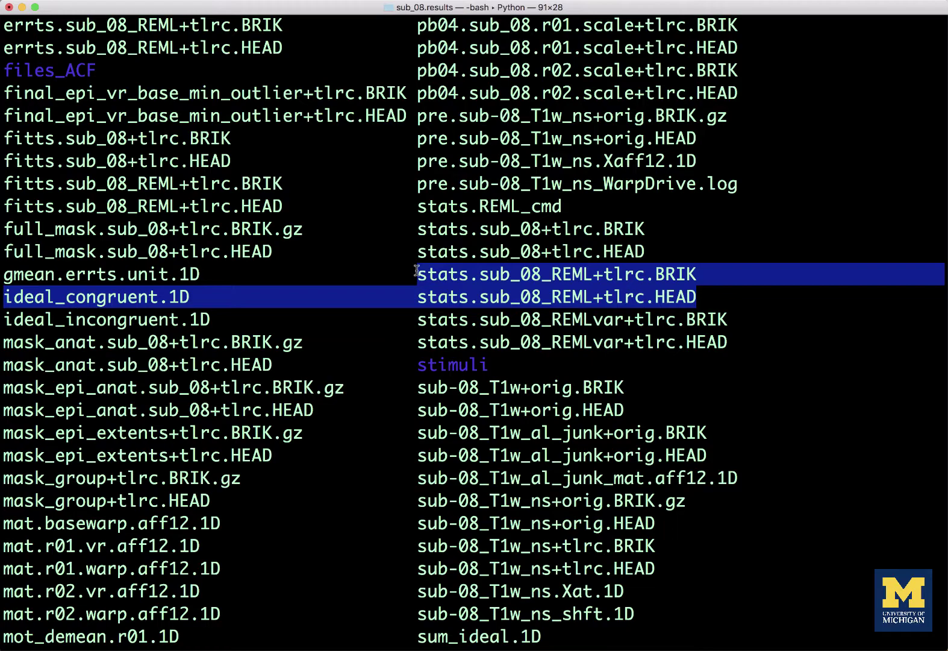
{"action": "scroll", "coordinate": [416, 271], "scroll_direction": "up", "scroll_amount": 10}
{"action": "left_click_drag", "start_coordinate": [96, 251], "coordinate": [3, 181]}
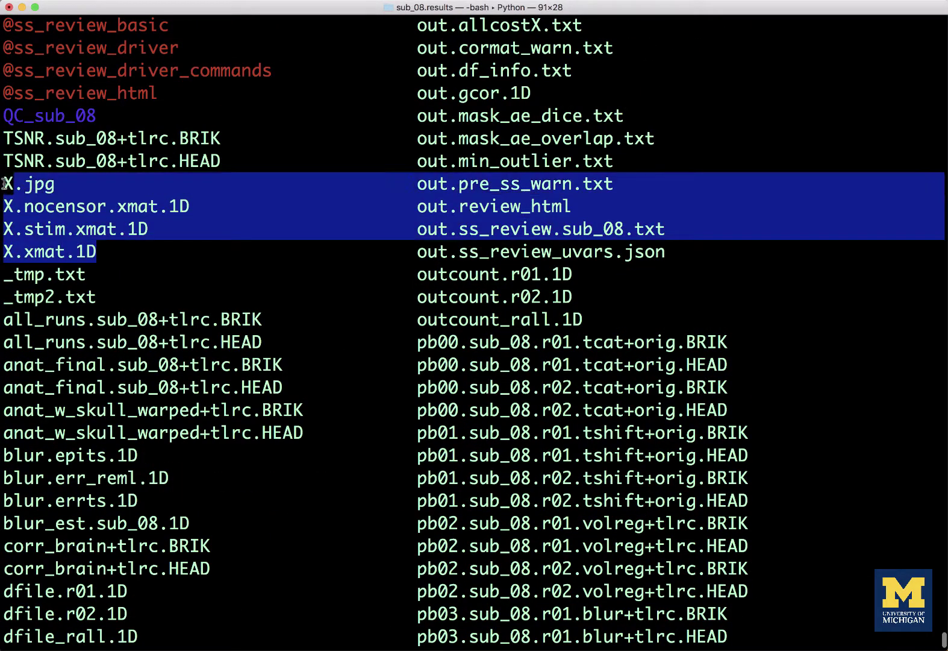
{"action": "left_click", "coordinate": [226, 258]}
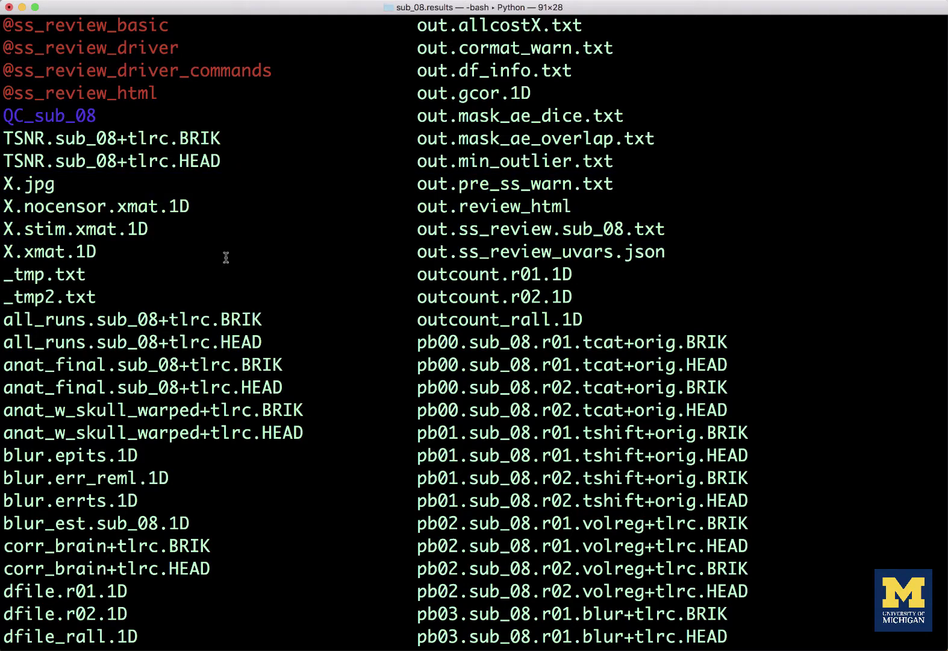
Step: Open X.jpg with aiv, then launch AFNI from the sub_08.results folder
{"action": "type", "text": "v X.j"}
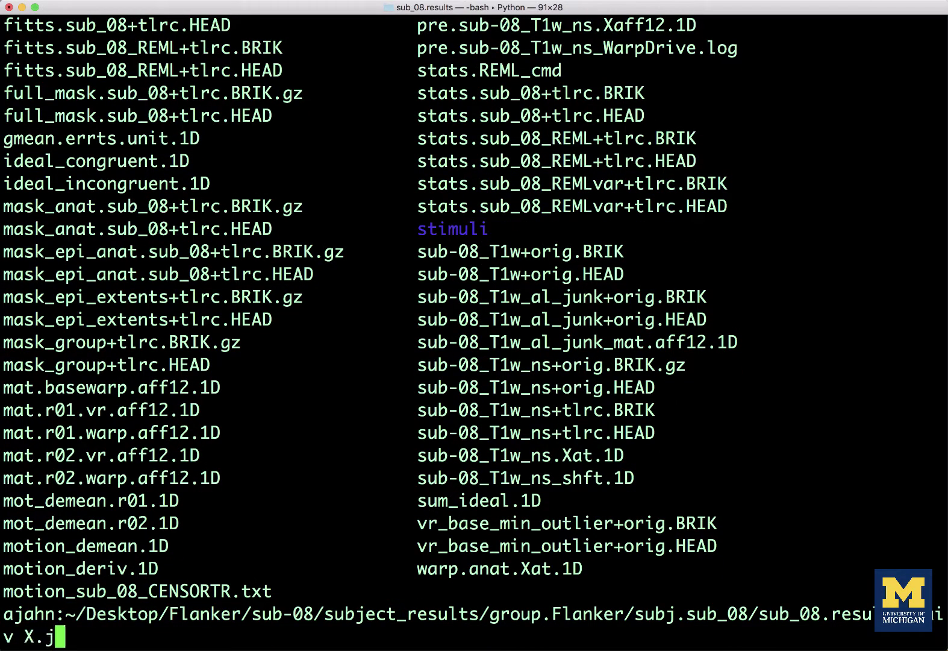
{"action": "type", "text": "pg"}
{"action": "key", "text": "Return"}
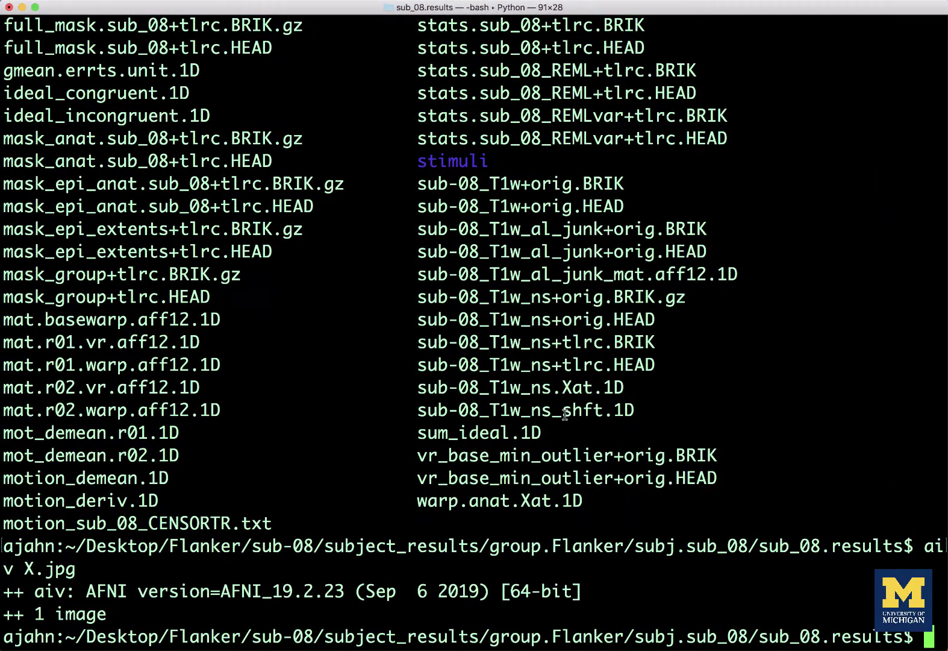
{"action": "type", "text": "afni"}
{"action": "key", "text": "Return"}
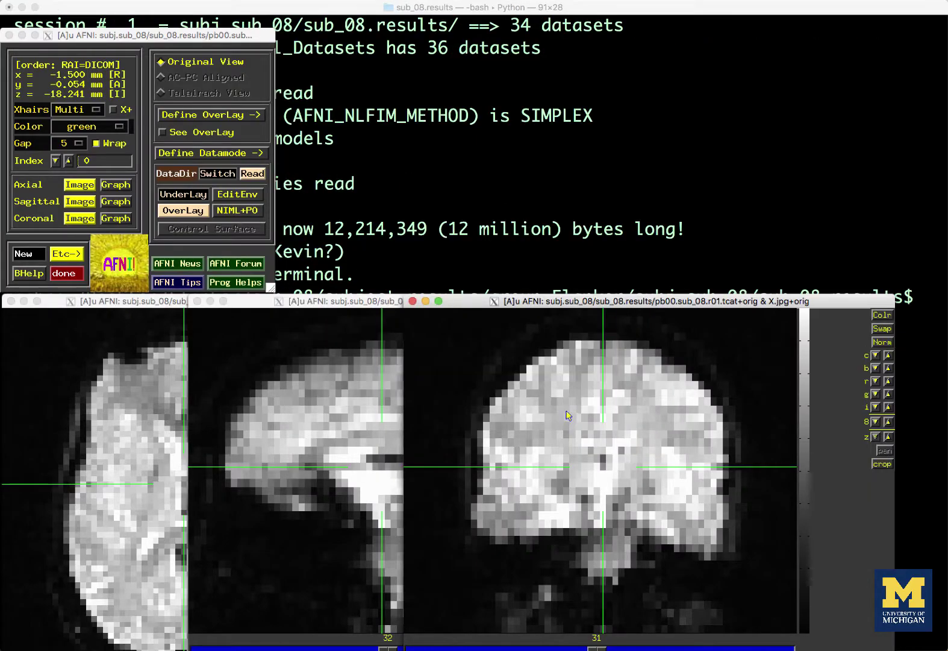
Step: Set anat_final.sub_08 as the underlay and stats.sub_08 as the overlay dataset
{"action": "left_click", "coordinate": [187, 198]}
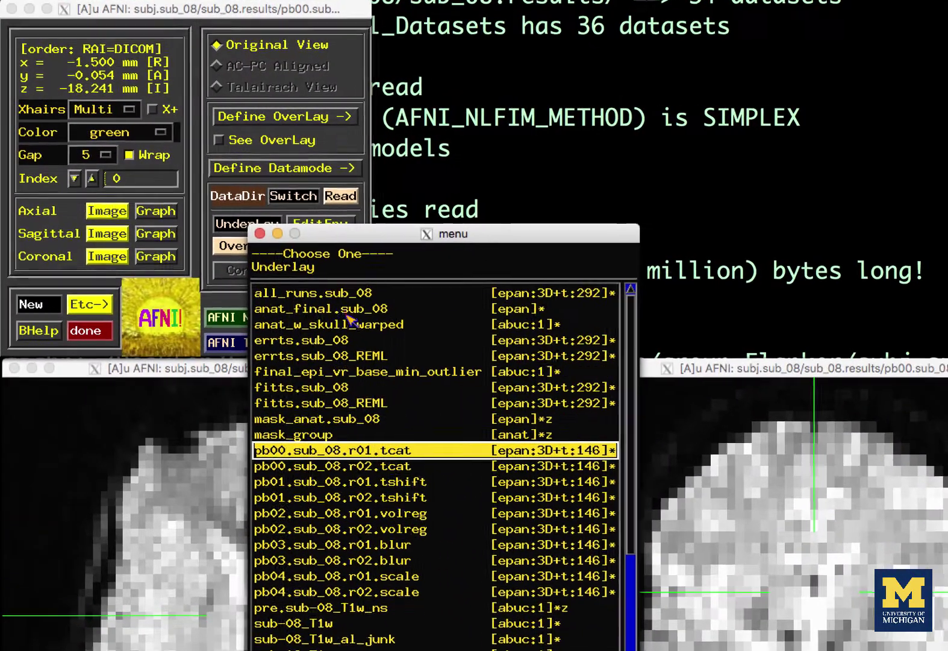
{"action": "left_click", "coordinate": [257, 258]}
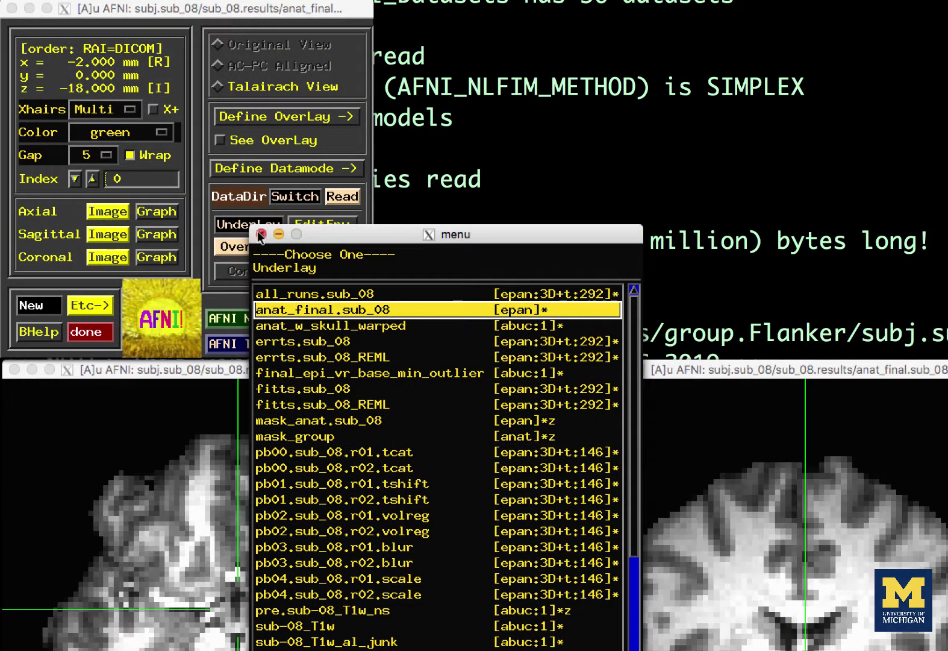
{"action": "left_click", "coordinate": [262, 234]}
{"action": "left_click", "coordinate": [261, 247]}
{"action": "scroll", "coordinate": [512, 487], "scroll_direction": "down", "scroll_amount": 4}
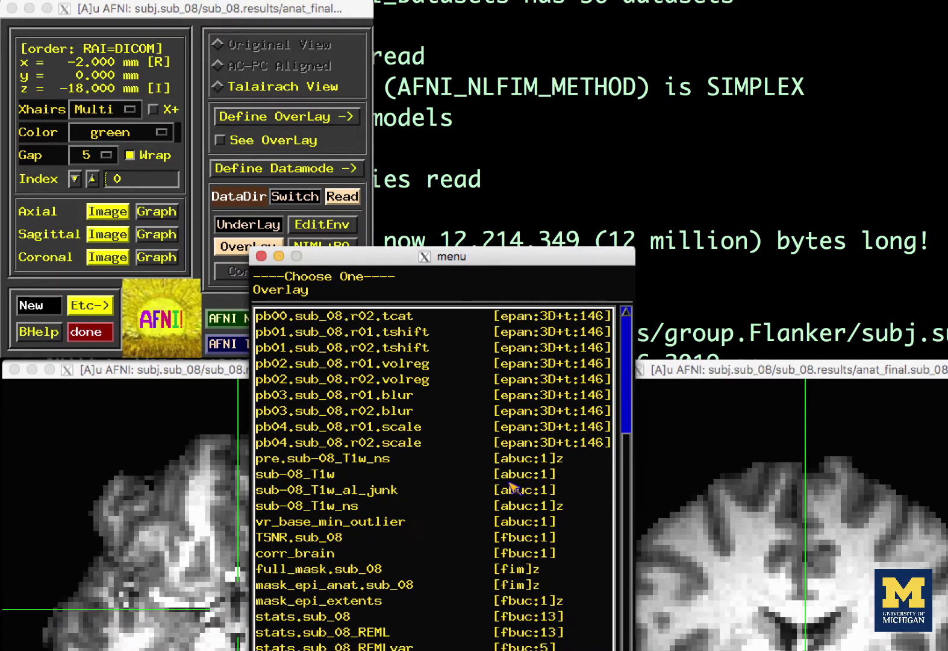
{"action": "left_click", "coordinate": [361, 624]}
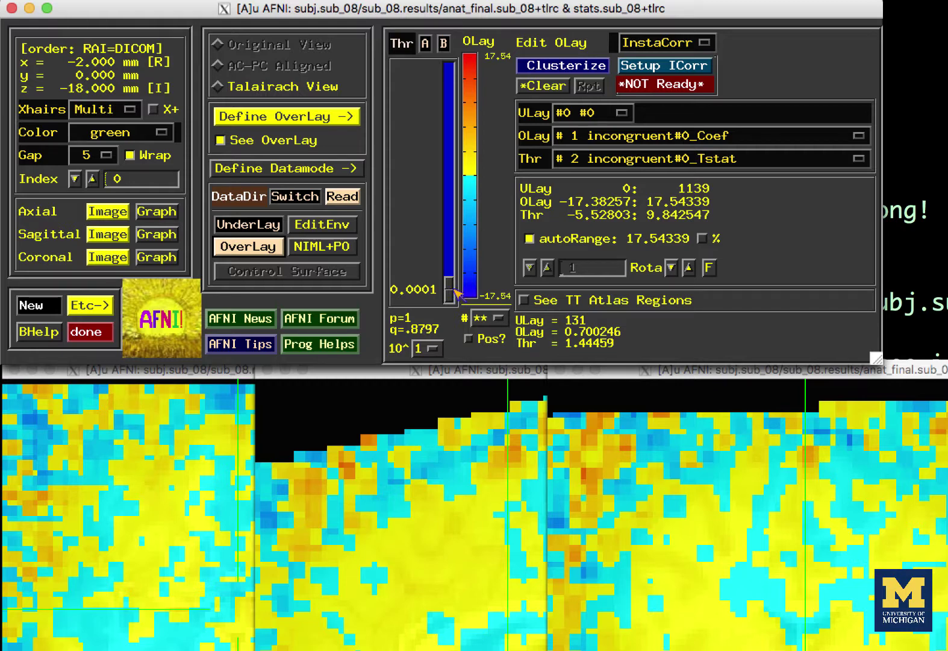
Step: Adjust the overlay threshold slider to 2.2222 (p = .0271)
{"action": "left_click_drag", "start_coordinate": [452, 293], "coordinate": [452, 253]}
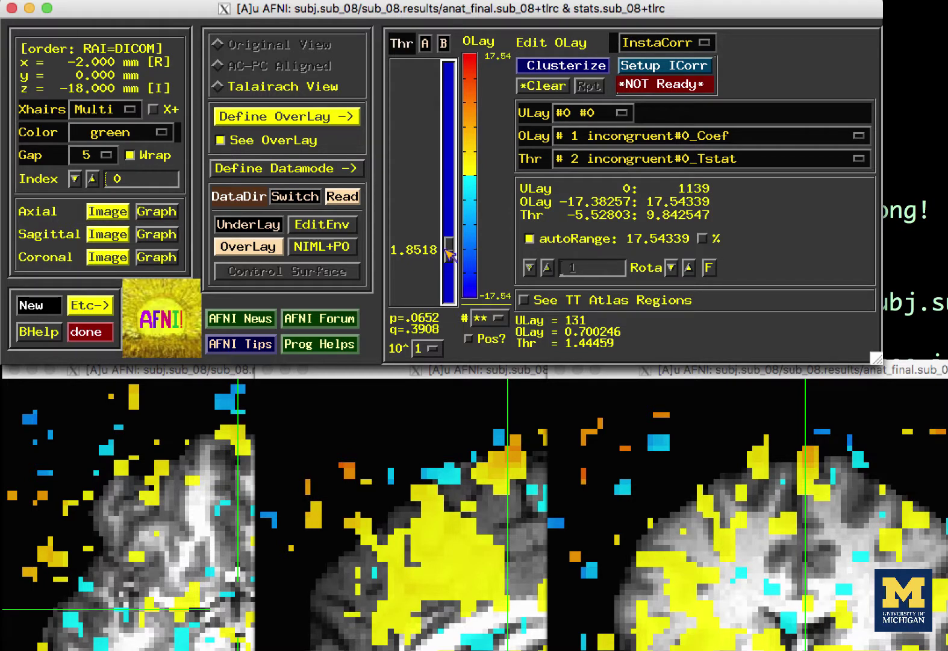
{"action": "mouse_move", "coordinate": [448, 254]}
{"action": "left_mouse_down"}
{"action": "mouse_move", "coordinate": [449, 242]}
{"action": "mouse_move", "coordinate": [449, 254]}
{"action": "left_mouse_up"}
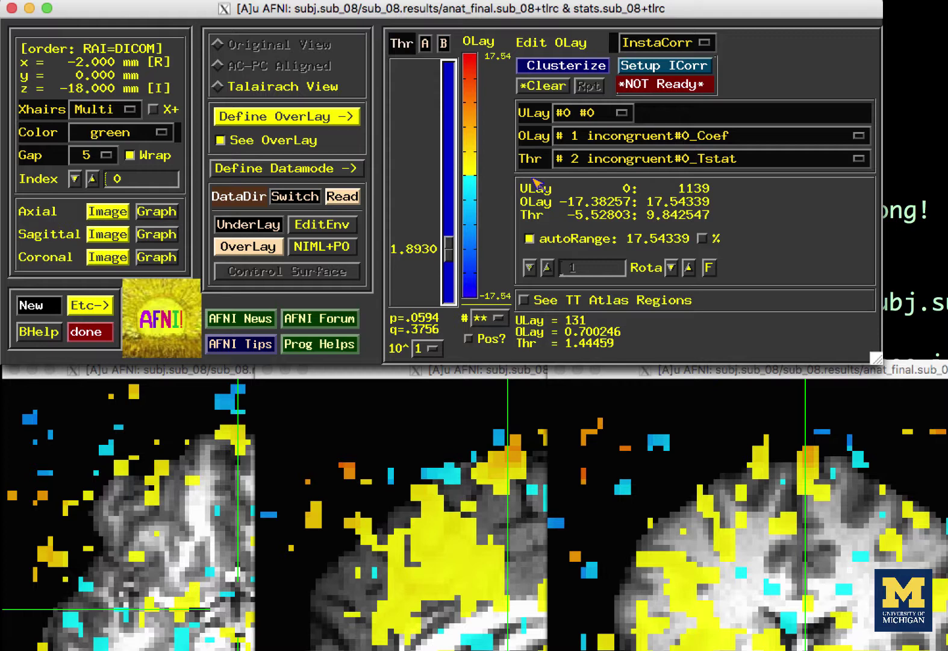
{"action": "left_click_drag", "start_coordinate": [449, 249], "coordinate": [449, 242]}
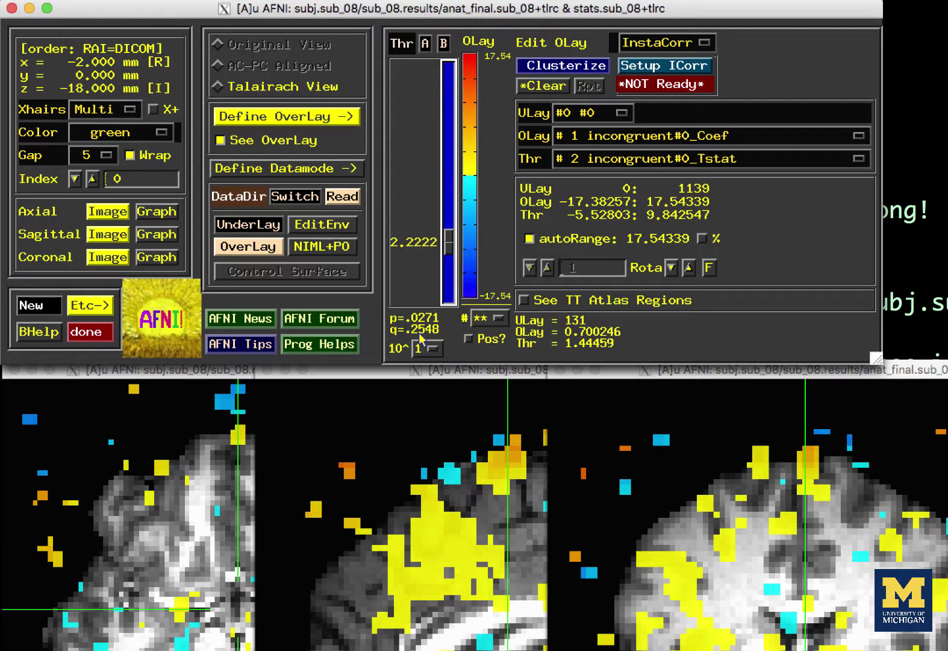
{"action": "mouse_move", "coordinate": [420, 339]}
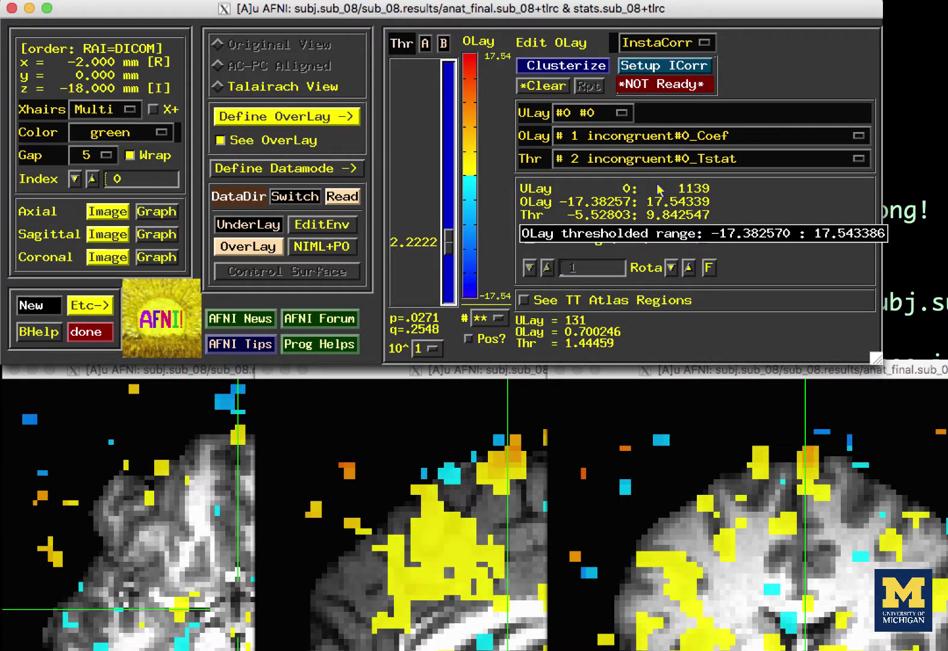
Step: Overlay incongruent-congruent_GLT#0_Coef, thresholded by incongruent-congruent_GLT#0_Tstat
{"action": "left_click", "coordinate": [630, 137]}
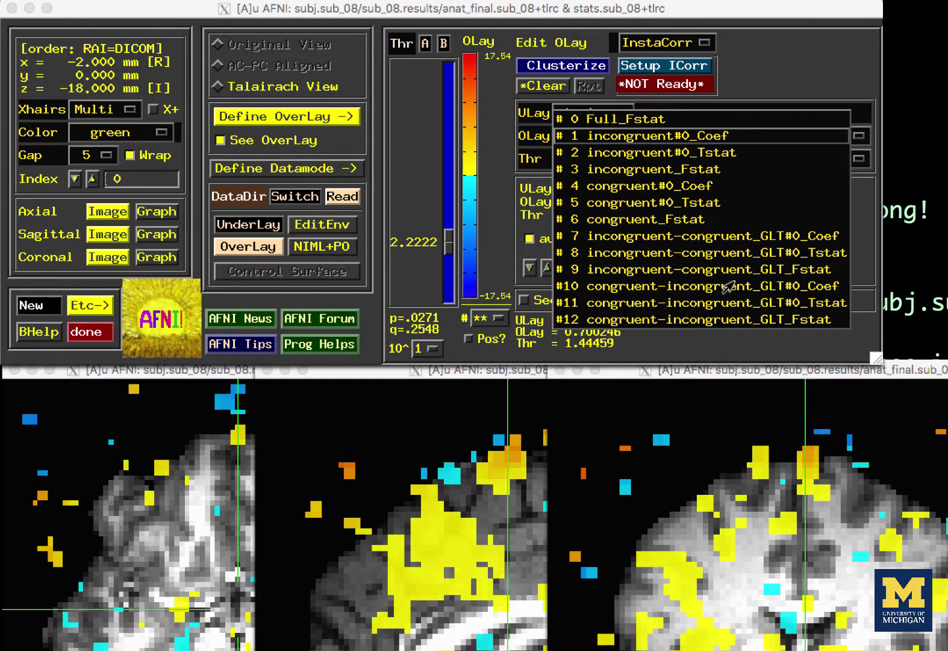
{"action": "left_click", "coordinate": [711, 237]}
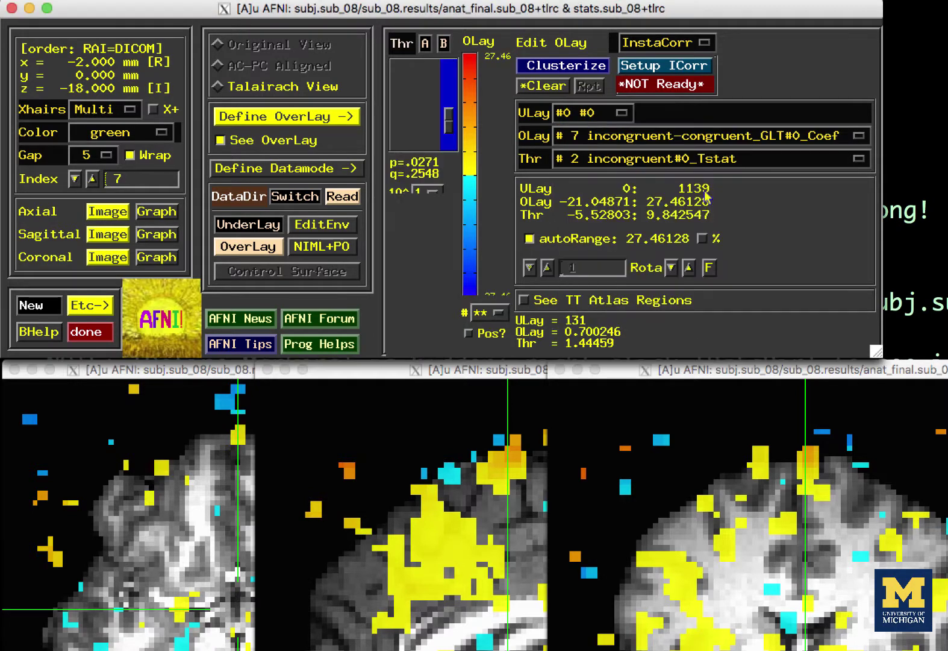
{"action": "left_click", "coordinate": [678, 160]}
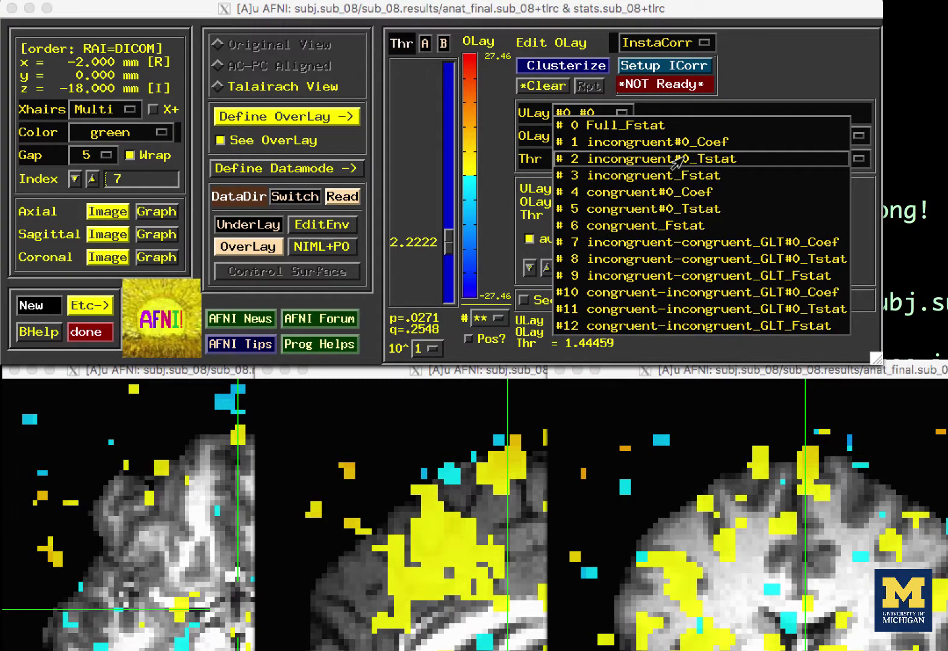
{"action": "left_click", "coordinate": [710, 262]}
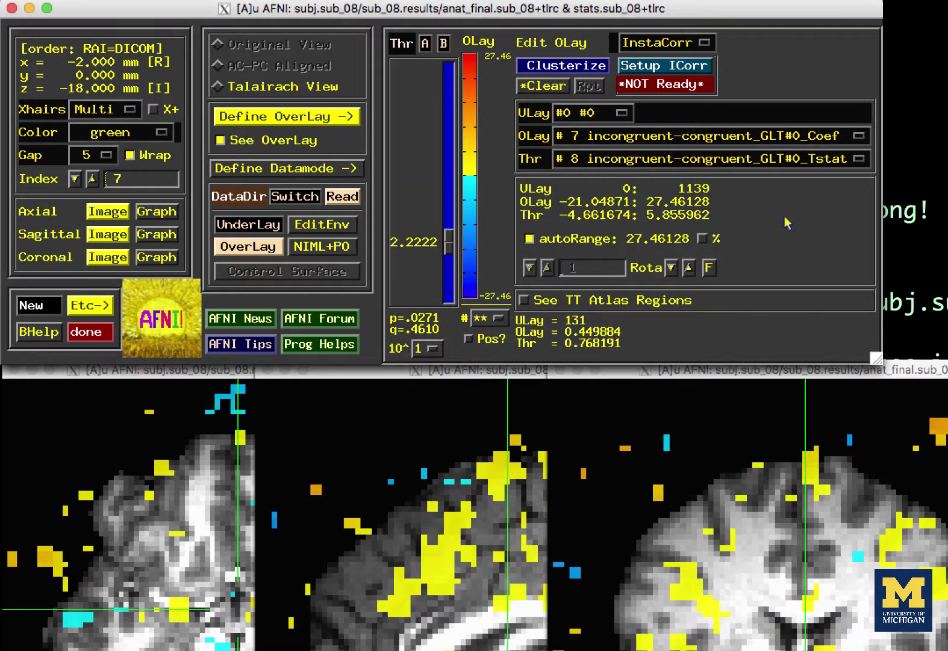
Step: Set the threshold by p-value to 0.05
{"action": "mouse_move", "coordinate": [787, 223]}
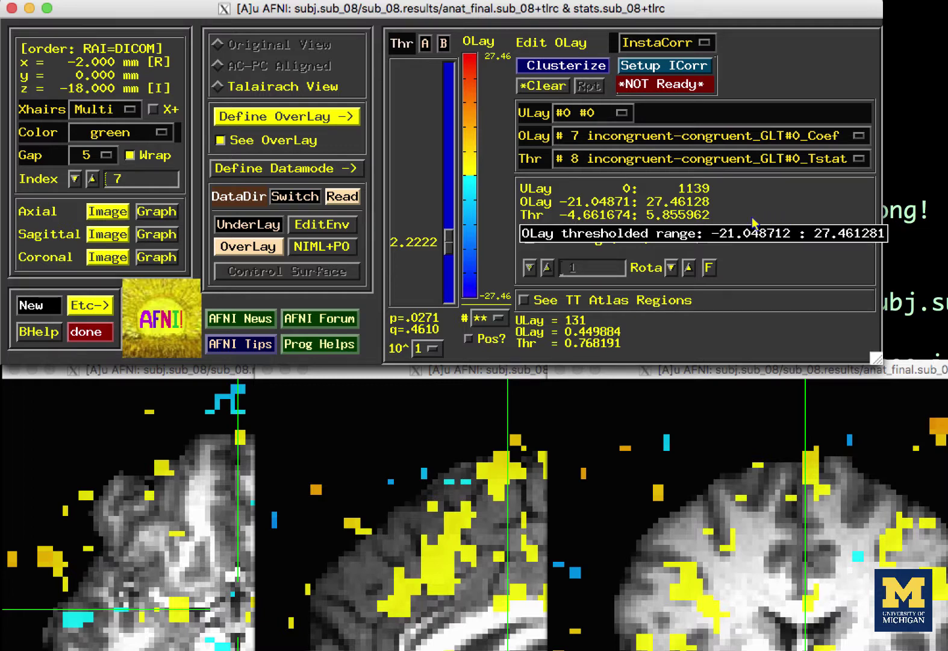
{"action": "right_click", "coordinate": [435, 326]}
{"action": "left_click", "coordinate": [459, 424]}
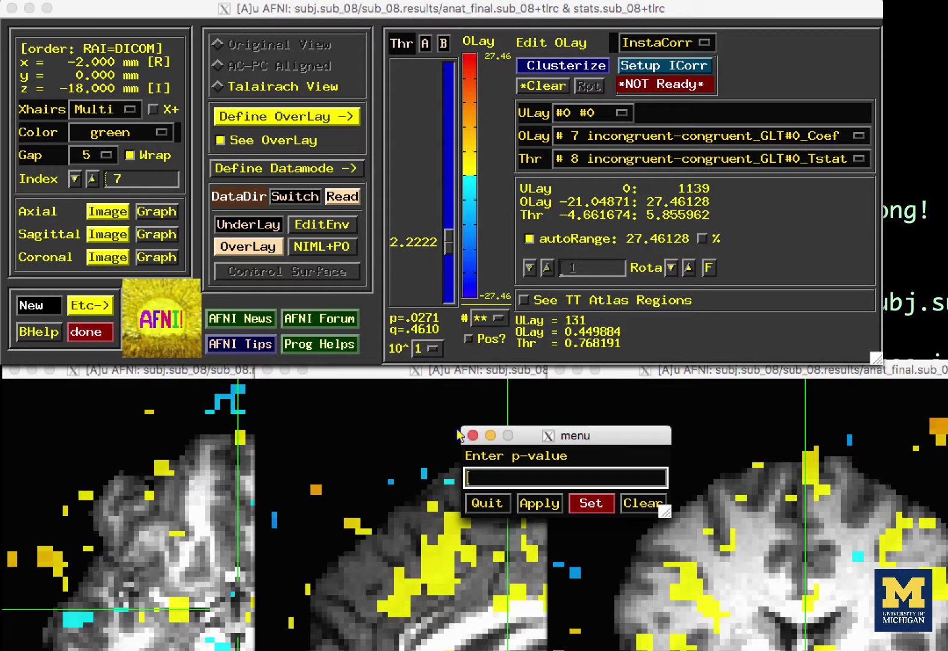
{"action": "type", "text": "0.05"}
{"action": "key", "text": "Return"}
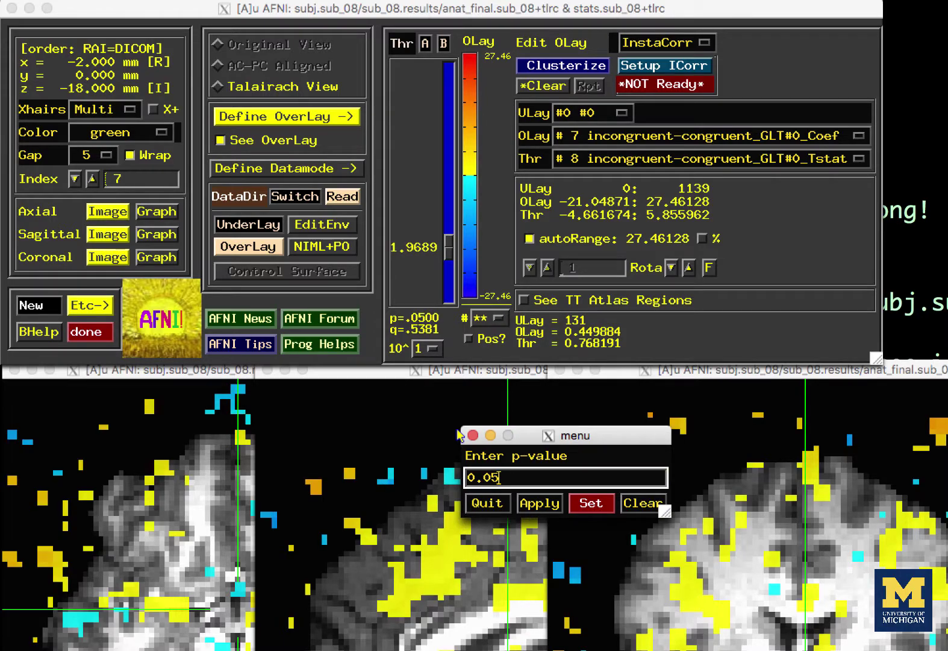
{"action": "left_click", "coordinate": [473, 435]}
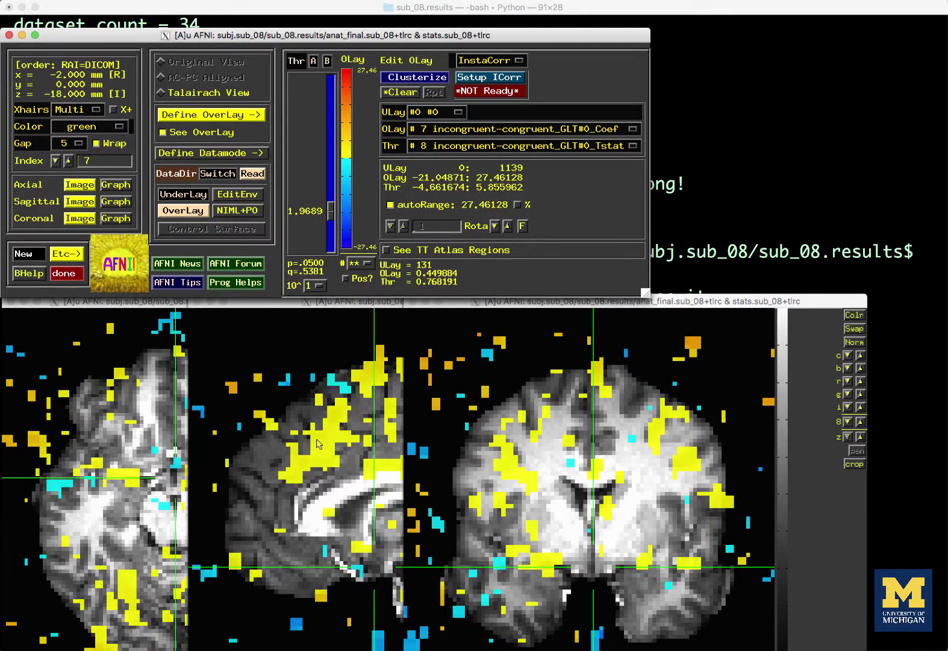
Step: Reposition the crosshairs in the sagittal view to y = -26, z = 42
{"action": "left_click_drag", "start_coordinate": [316, 440], "coordinate": [324, 436]}
{"action": "left_click", "coordinate": [500, 461]}
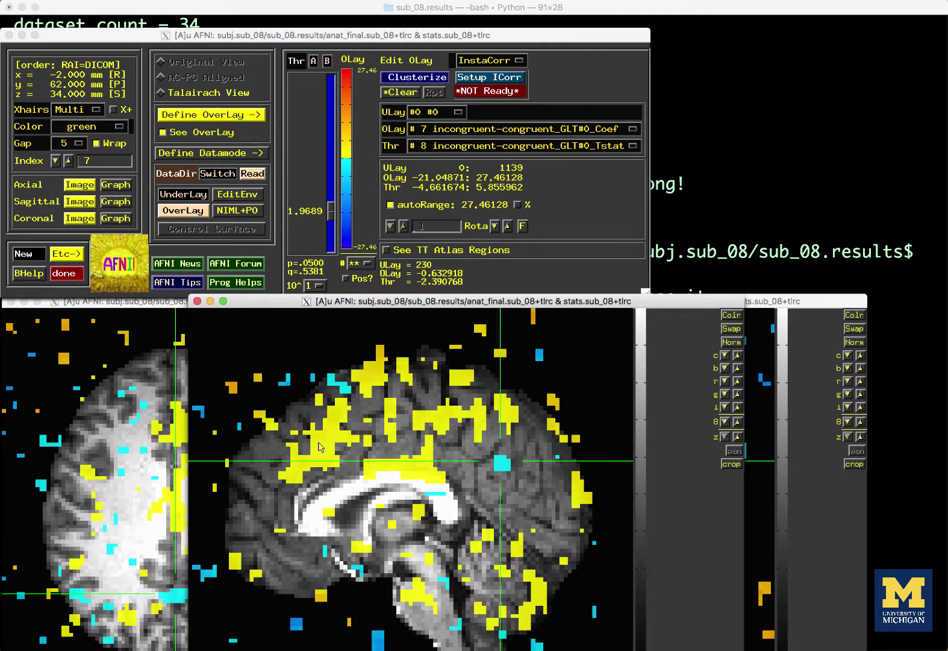
{"action": "left_click", "coordinate": [320, 446]}
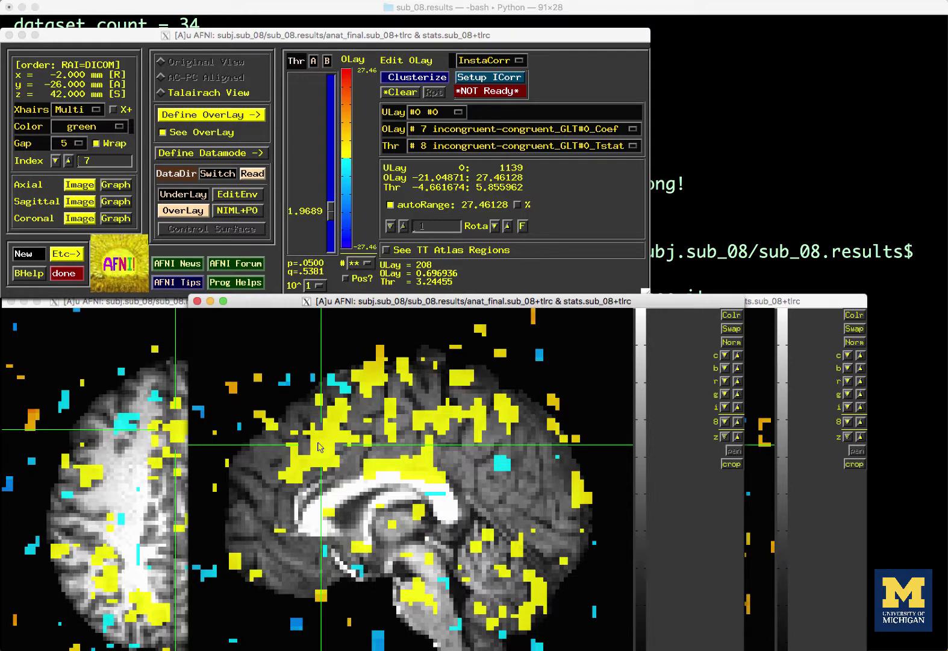